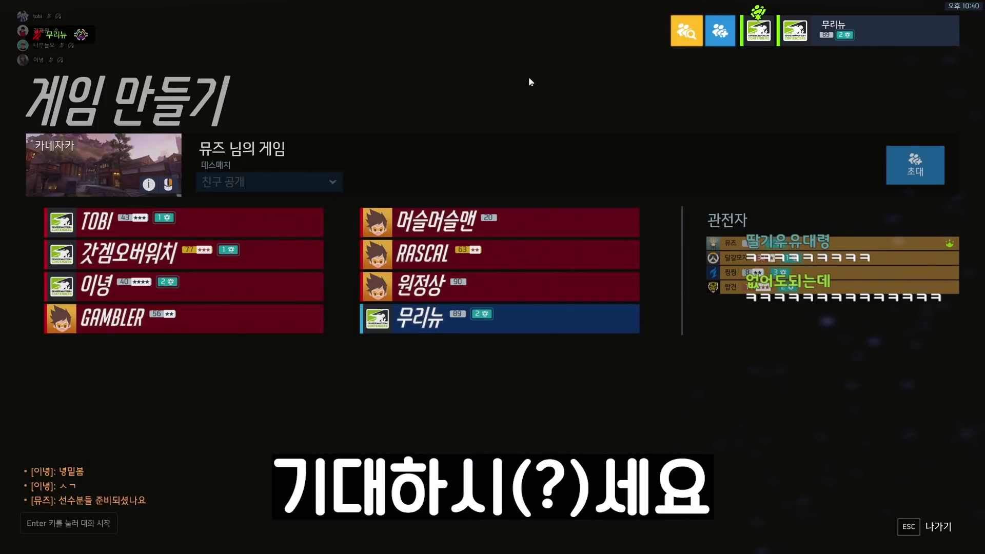
Send '다 박제갑니다' to the lobby chat, then send the start of '저한테 죽으시면'
{"action": "key", "text": "Return"}
{"action": "type", "text": "ㄱ"}
{"action": "key", "text": "Return"}
{"action": "key", "text": "Return"}
{"action": "type", "text": "ㄷ 박제"}
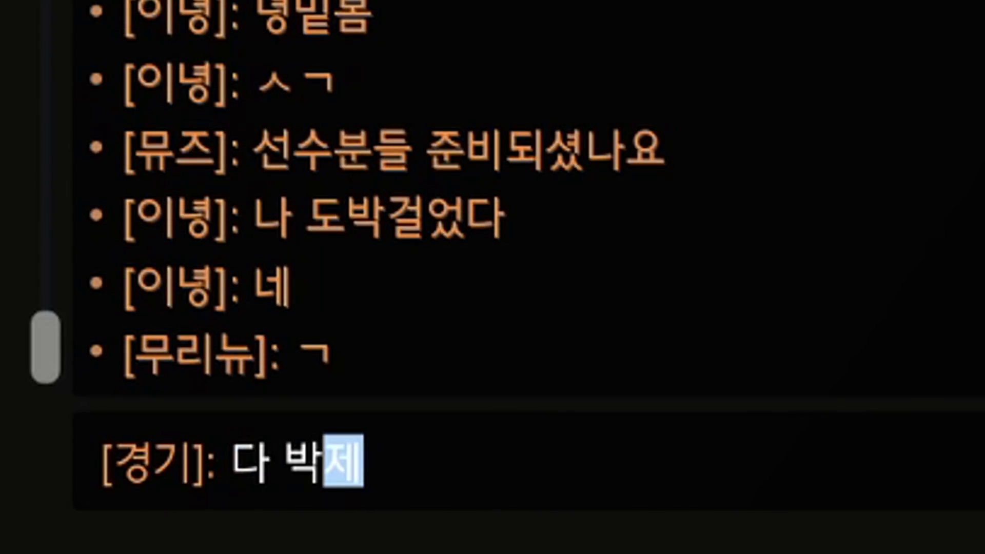
{"action": "type", "text": "갑니다"}
{"action": "key", "text": "Return"}
{"action": "type", "text": "저한테 죽으시면"}
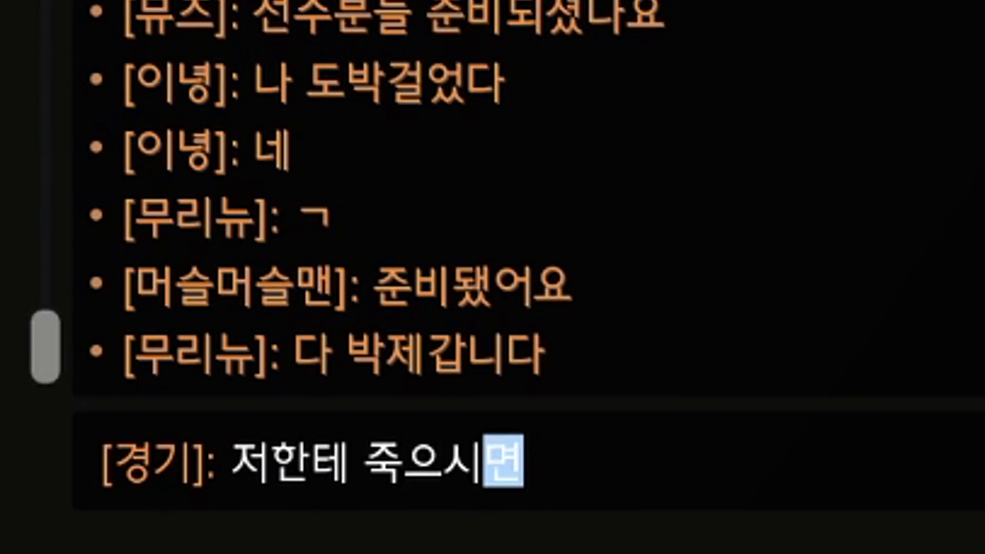
{"action": "key", "text": "Return"}
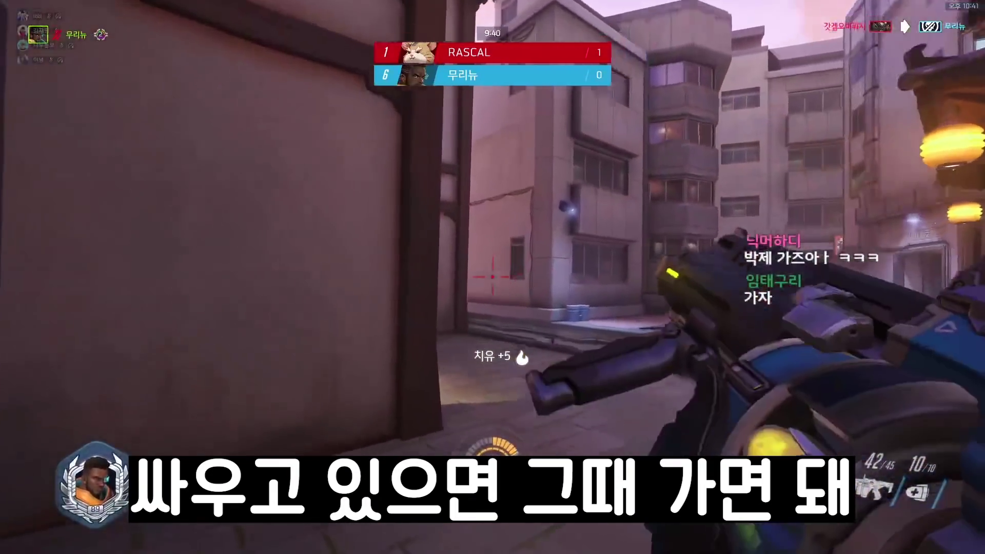
Kill the enemy in the room with gunfire and a V melee, then reload and use Regenerative Burst
{"action": "key", "text": "Tab"}
{"action": "left_click", "coordinate": [493, 277]}
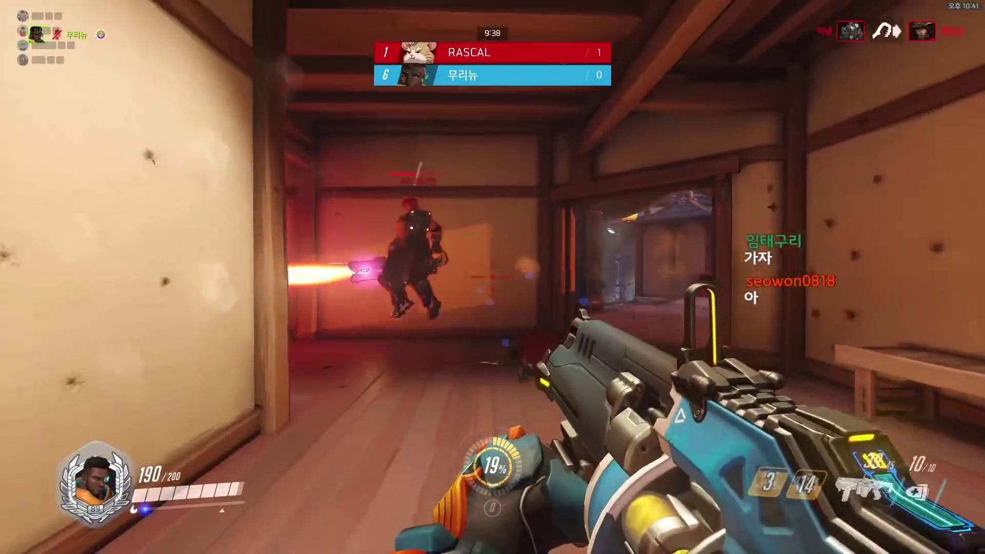
{"action": "left_click", "coordinate": [493, 277]}
{"action": "left_click", "coordinate": [492, 277]}
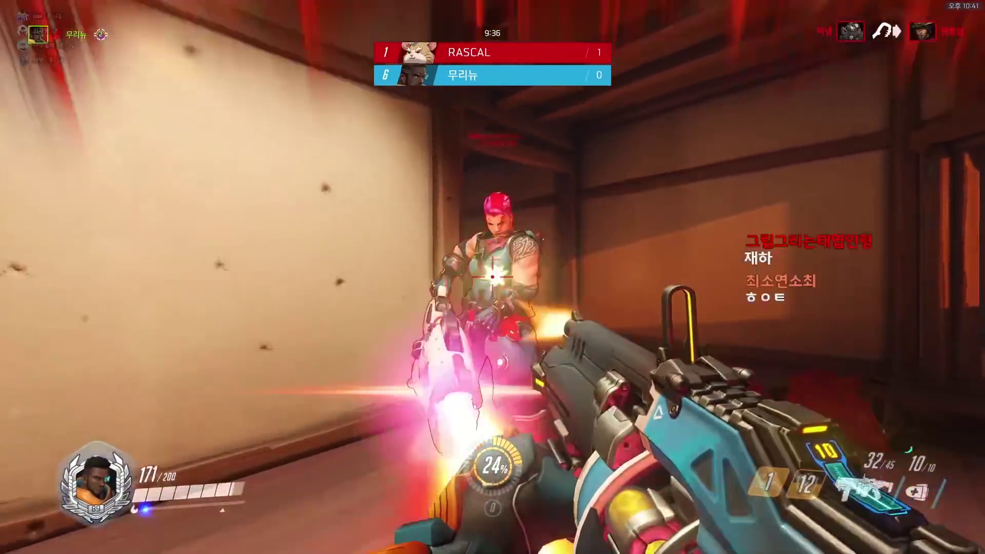
{"action": "key", "text": "v"}
{"action": "key", "text": "r"}
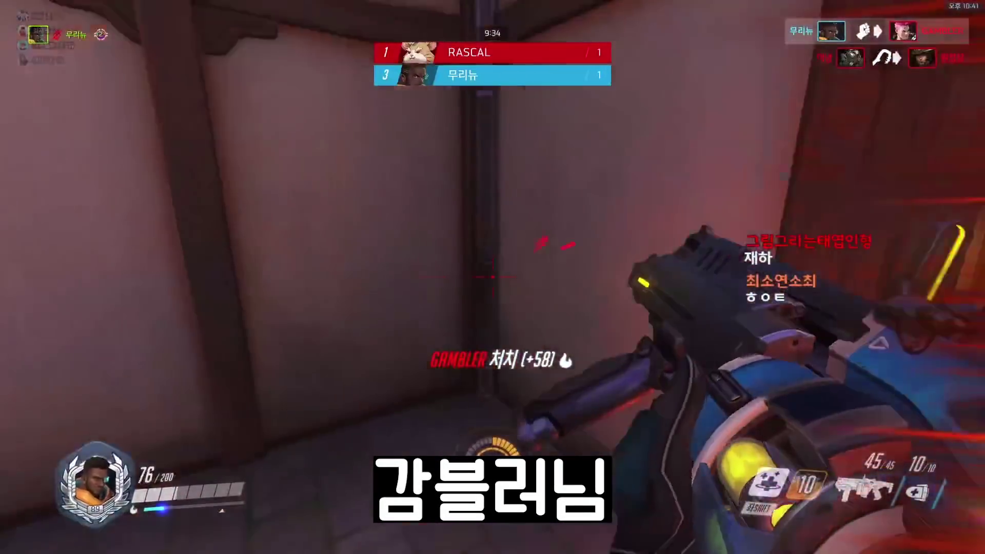
{"action": "key", "text": "shift"}
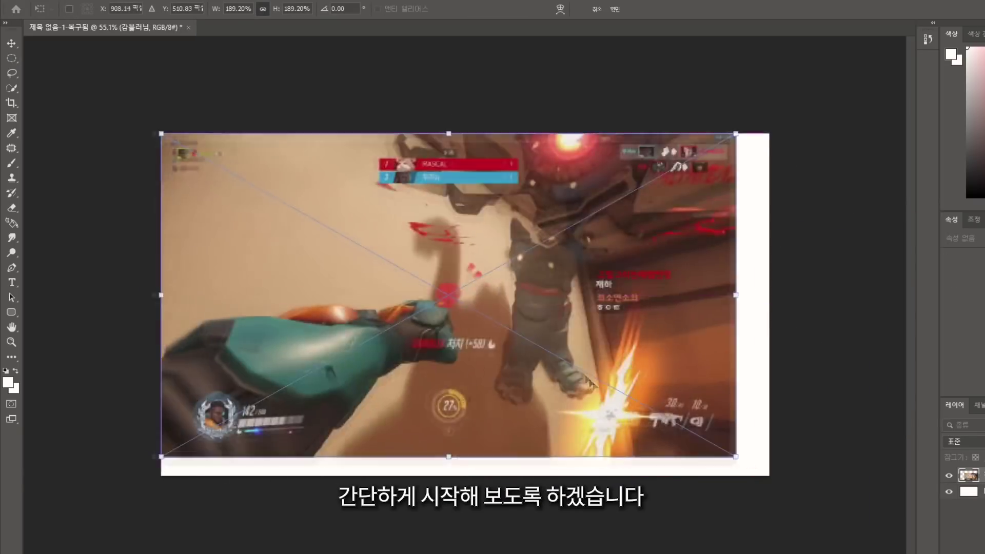
Commit the enlarged screenshot and place the cartoon face on the left half
{"action": "key", "text": "Return"}
{"action": "key", "text": "m"}
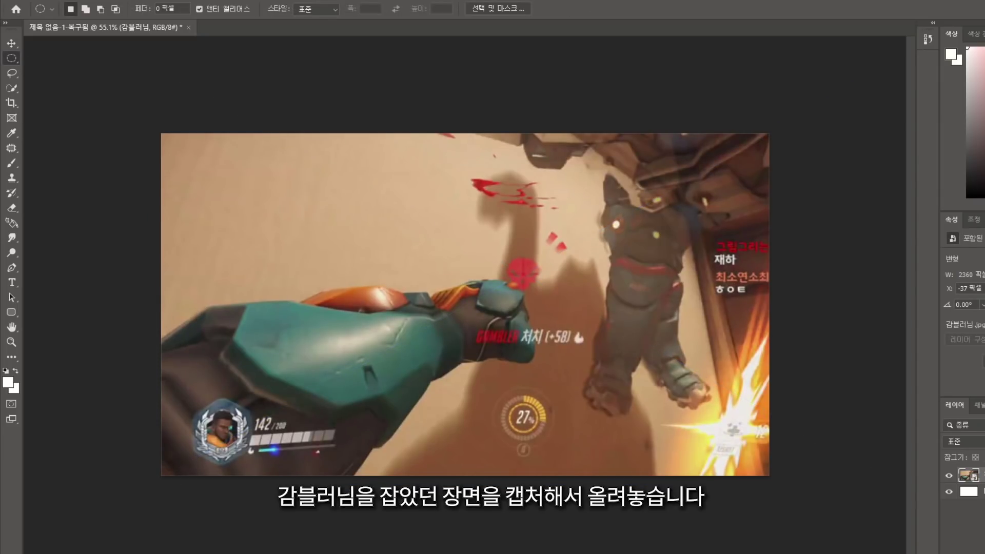
{"action": "left_click_drag", "start_coordinate": [984, 381], "coordinate": [451, 473]}
{"action": "key", "text": "Return"}
Add the caption '울 다이너스티 출신' across the lower thumbnail at font size 150
{"action": "key", "text": "t"}
{"action": "left_click_drag", "start_coordinate": [171, 335], "coordinate": [761, 462]}
{"action": "type", "text": "d"}
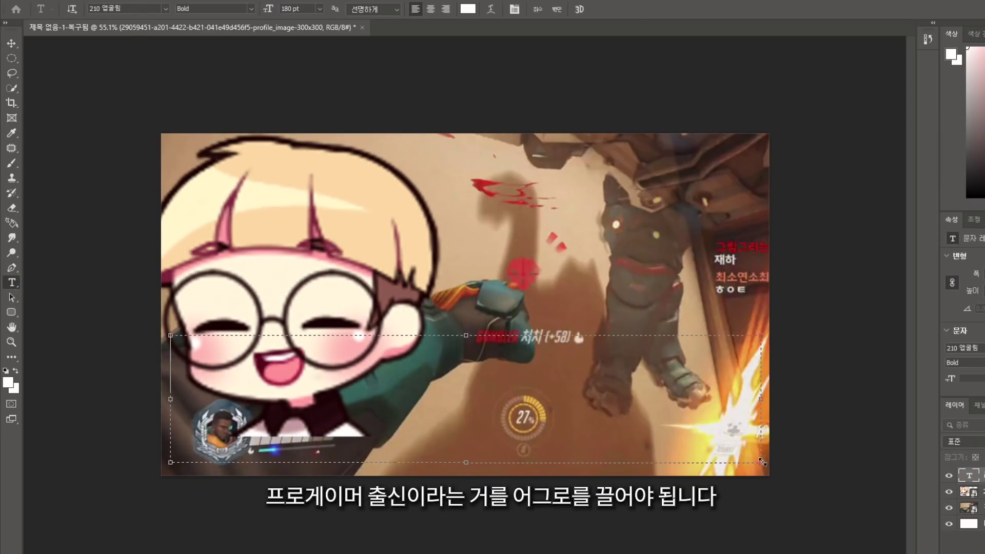
{"action": "key", "text": "BackSpace"}
{"action": "key", "text": "BackSpace"}
{"action": "key", "text": "BackSpace"}
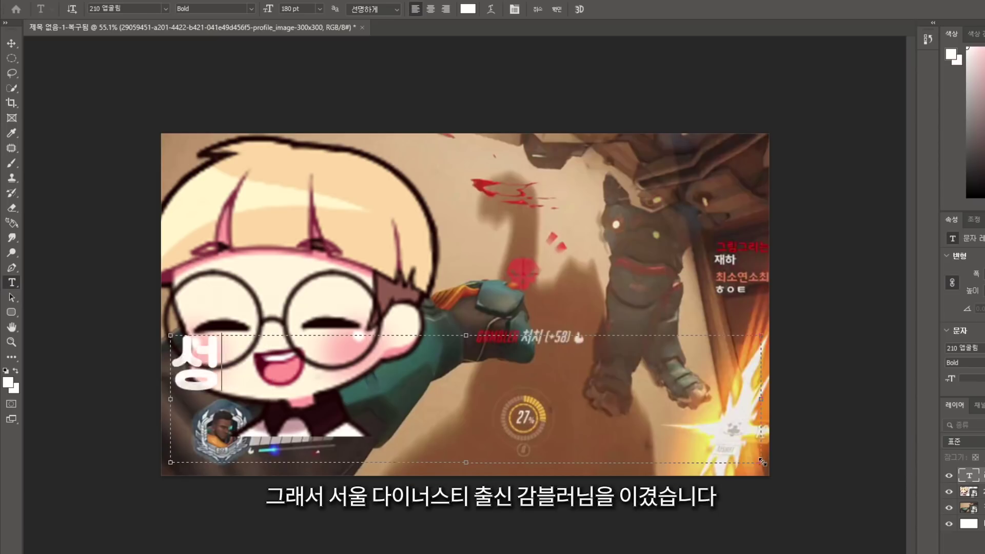
{"action": "type", "text": "울 다이너스티 출신"}
{"action": "key", "text": "ctrl+a"}
{"action": "left_click", "coordinate": [303, 8]}
{"action": "type", "text": "150"}
{"action": "key", "text": "Return"}
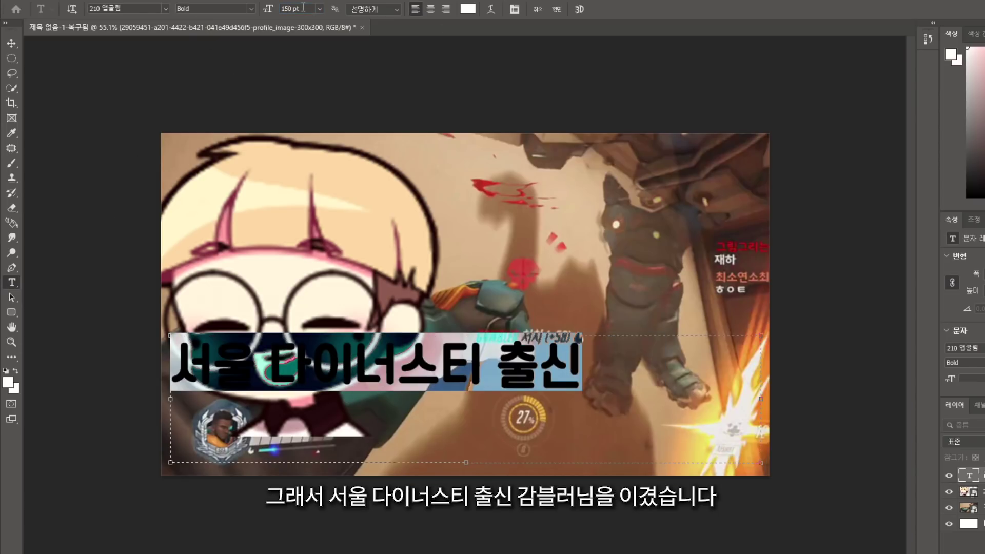
{"action": "key", "text": "ctrl+Return"}
Duplicate the caption below as a second line ending '…님을 이겼습니다ㄷㄷ'
{"action": "key", "text": "ctrl+j"}
{"action": "key", "text": "shift+Down"}
{"action": "type", "text": "감블러님을 이겼습니다ㄷㄷ"}
{"action": "key", "text": "ctrl+a"}
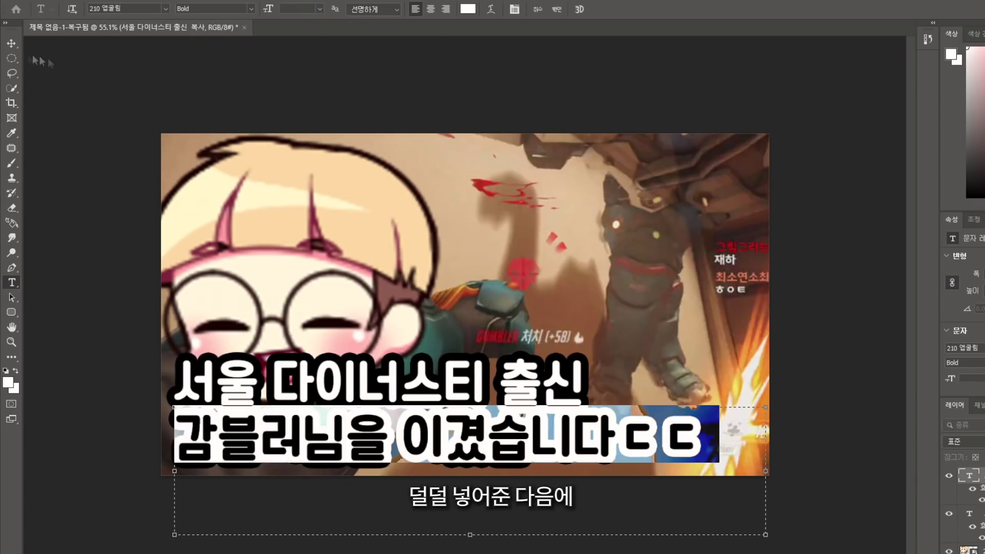
{"action": "key", "text": "ctrl+Return"}
Move the cartoon face to the top-left corner and nudge the red ring onto the crosshair
{"action": "left_click_drag", "start_coordinate": [36, 61], "coordinate": [360, 350]}
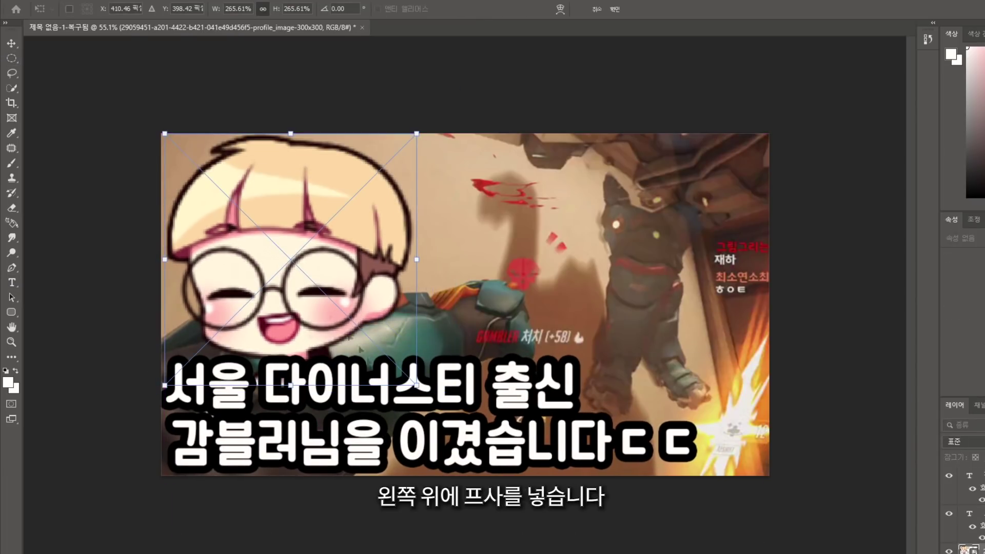
{"action": "key", "text": "m"}
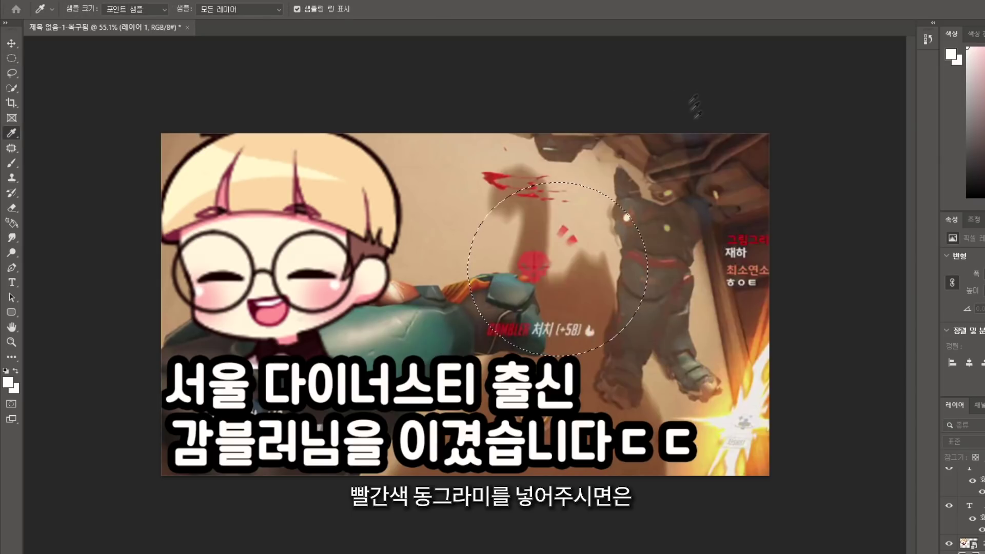
{"action": "left_click_drag", "start_coordinate": [618, 243], "coordinate": [608, 245]}
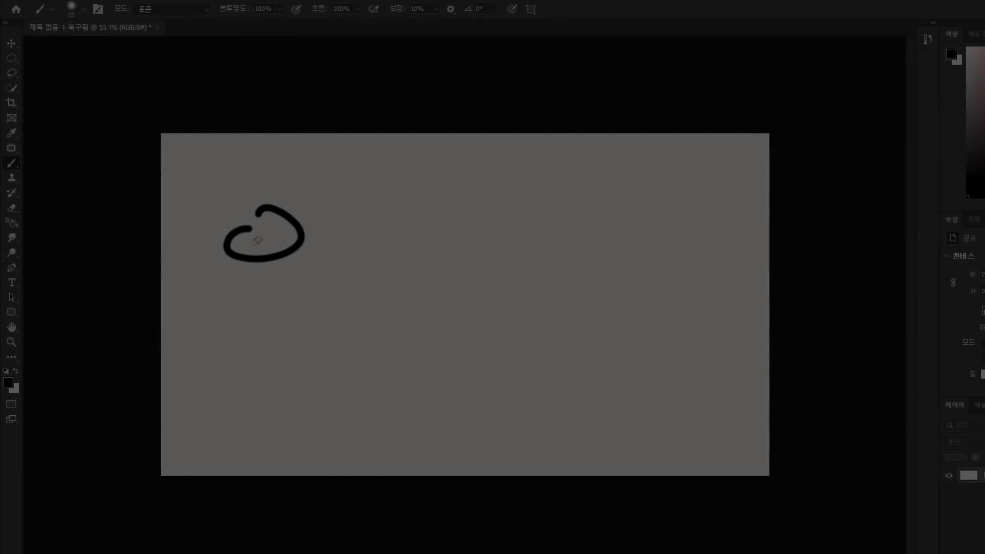
Sketch handwritten letters on the canvas, then erase them
{"action": "left_click_drag", "start_coordinate": [212, 296], "coordinate": [311, 292]}
{"action": "left_click_drag", "start_coordinate": [265, 293], "coordinate": [262, 328]}
{"action": "left_click_drag", "start_coordinate": [285, 325], "coordinate": [327, 318]}
{"action": "left_click_drag", "start_coordinate": [388, 338], "coordinate": [390, 336]}
{"action": "left_click_drag", "start_coordinate": [424, 305], "coordinate": [440, 327]}
{"action": "left_click_drag", "start_coordinate": [471, 274], "coordinate": [472, 323]}
{"action": "left_click_drag", "start_coordinate": [442, 340], "coordinate": [504, 362]}
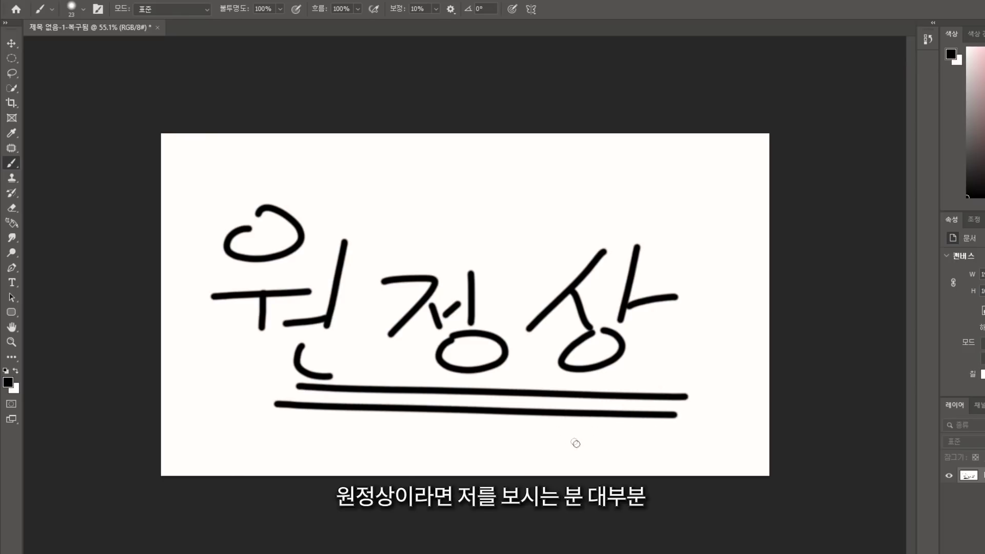
{"action": "left_click", "coordinate": [11, 208]}
{"action": "mouse_move", "coordinate": [161, 253]}
{"action": "left_mouse_down"}
{"action": "mouse_move", "coordinate": [310, 205]}
{"action": "mouse_move", "coordinate": [316, 280]}
{"action": "mouse_move", "coordinate": [304, 368]}
{"action": "mouse_move", "coordinate": [539, 235]}
{"action": "mouse_move", "coordinate": [434, 393]}
{"action": "mouse_move", "coordinate": [519, 393]}
{"action": "mouse_move", "coordinate": [707, 298]}
{"action": "mouse_move", "coordinate": [716, 372]}
{"action": "left_mouse_up"}
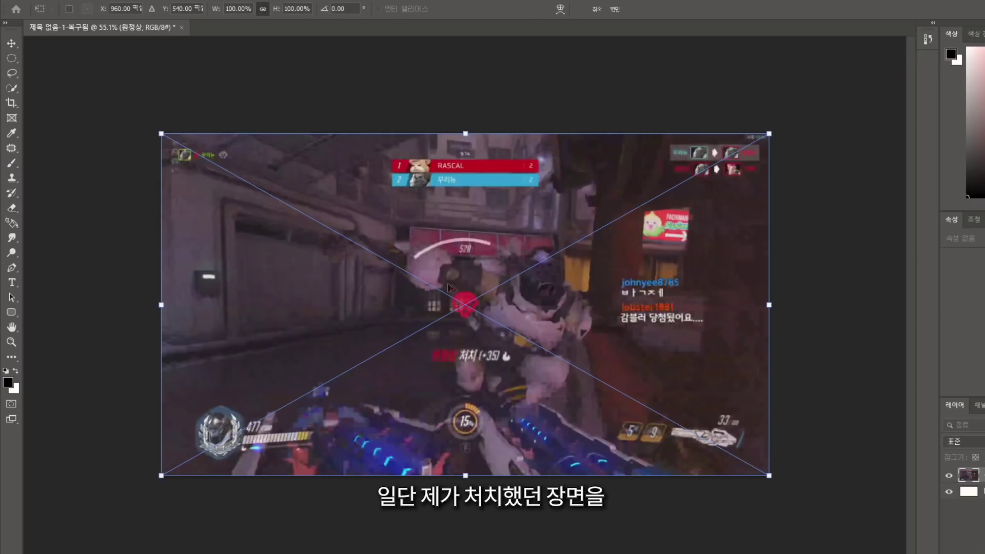
Enlarge the kill screenshot to fill the canvas and circle-select the crosshair on a new layer
{"action": "left_click_drag", "start_coordinate": [716, 445], "coordinate": [776, 422]}
{"action": "left_click", "coordinate": [14, 60]}
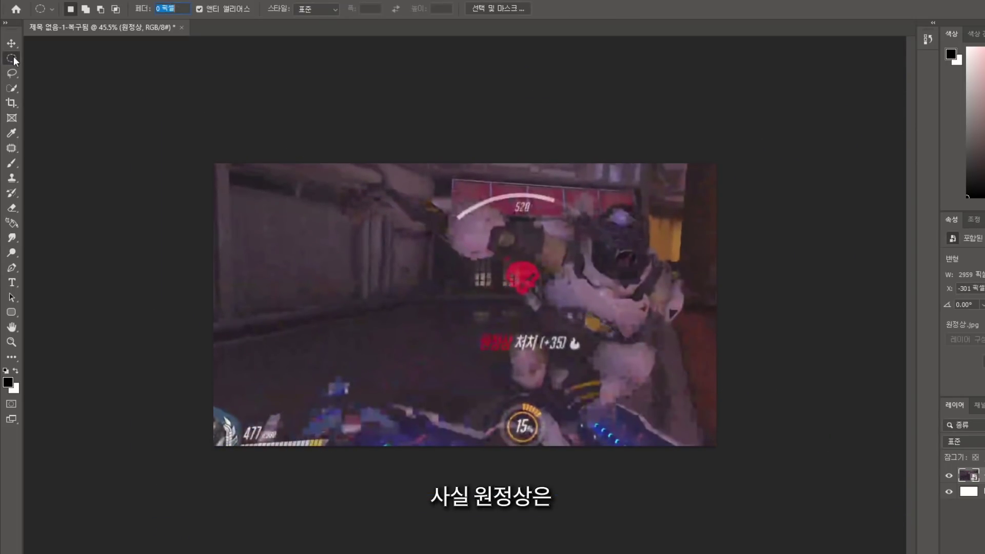
{"action": "left_click_drag", "start_coordinate": [445, 206], "coordinate": [628, 367]}
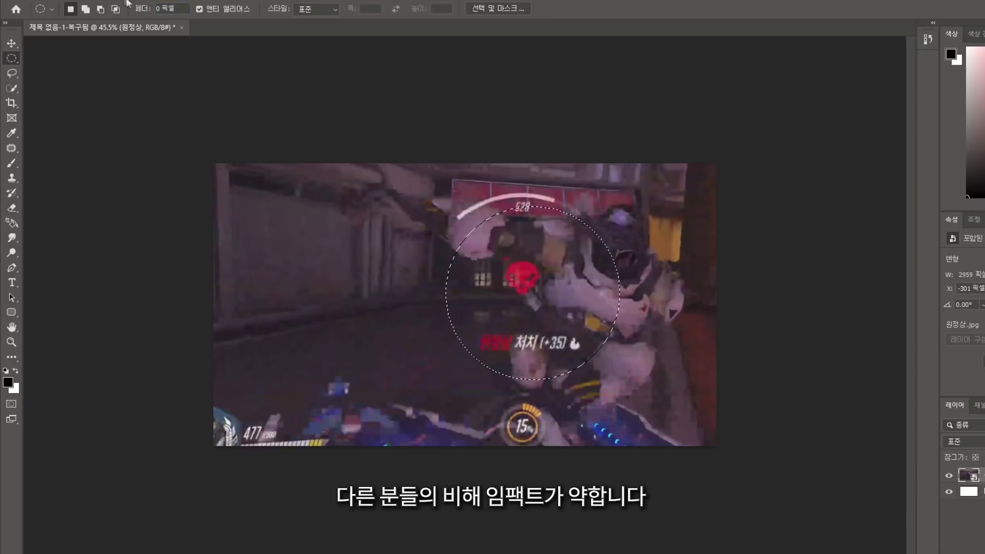
{"action": "key", "text": "ctrl+shift+alt+n"}
{"action": "key", "text": "i"}
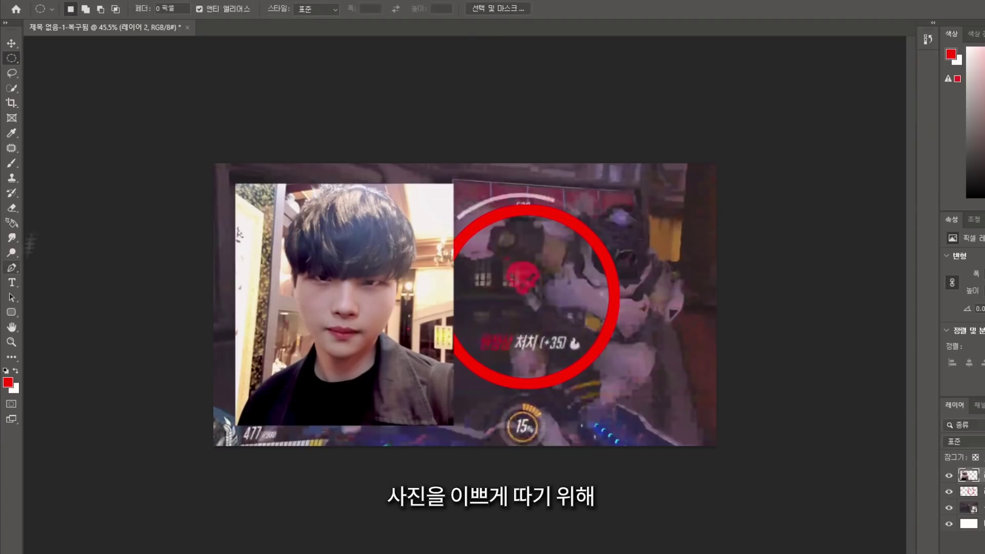
Quick-select the person in the photo and feather the cutout edges in Select and Mask
{"action": "key", "text": "w"}
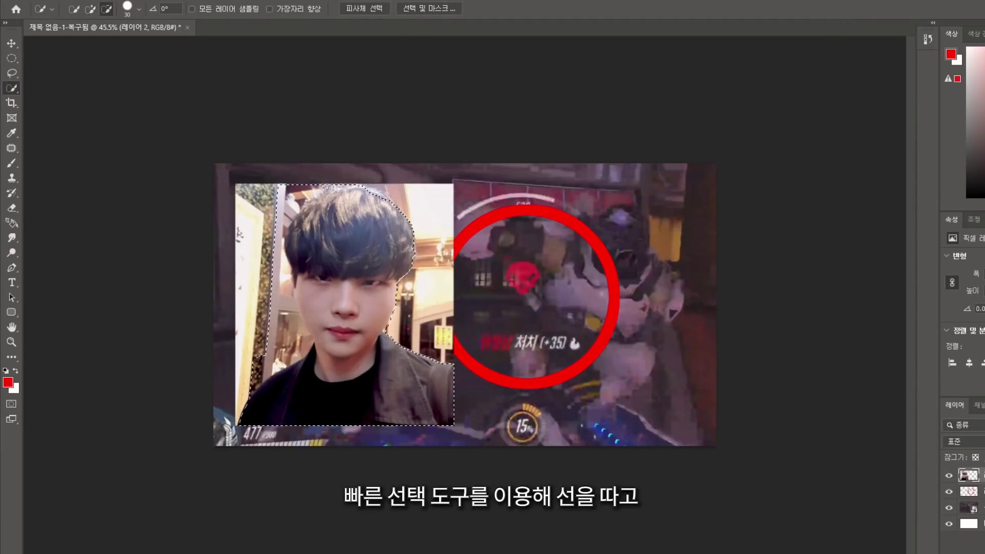
{"action": "key", "text": "alt"}
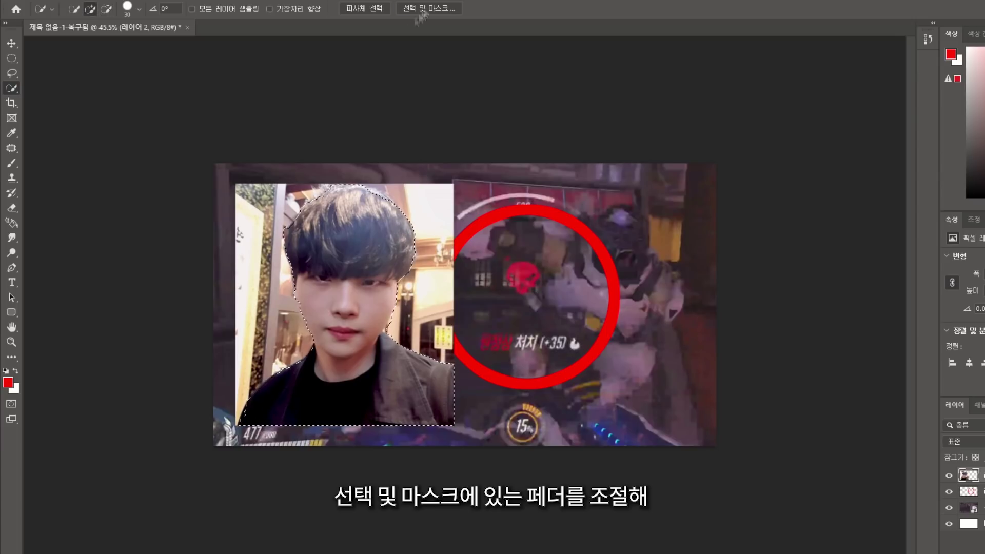
{"action": "left_click", "coordinate": [423, 10]}
{"action": "left_click_drag", "start_coordinate": [929, 432], "coordinate": [977, 430]}
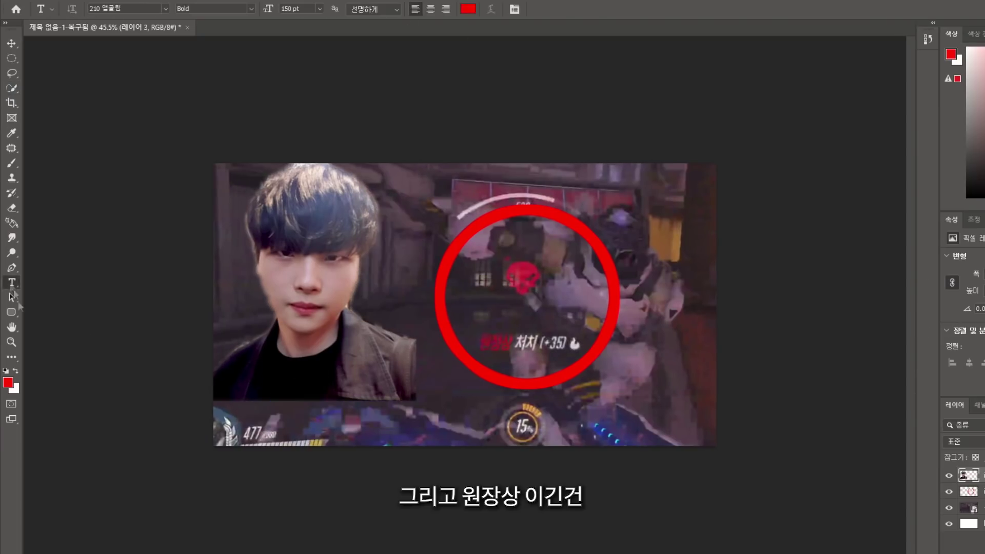
Change the caption lines to '옵치 못한다고 저를 깔보던' and '못난놈 참교육 했습니다ㅋㅋㅋ'
{"action": "left_click_drag", "start_coordinate": [757, 475], "coordinate": [757, 476]}
{"action": "type", "text": "옵치 못한다고"}
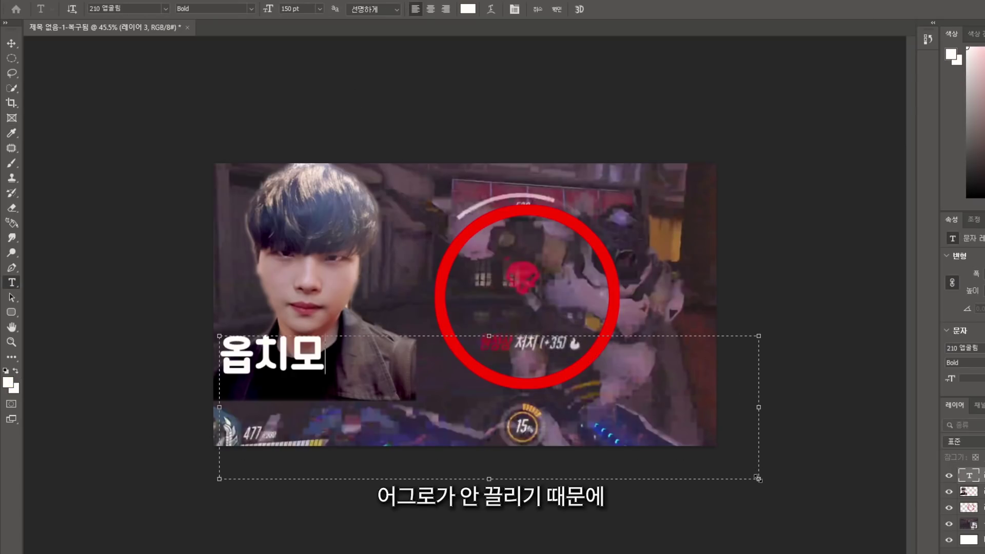
{"action": "type", "text": " 저를 깔보던"}
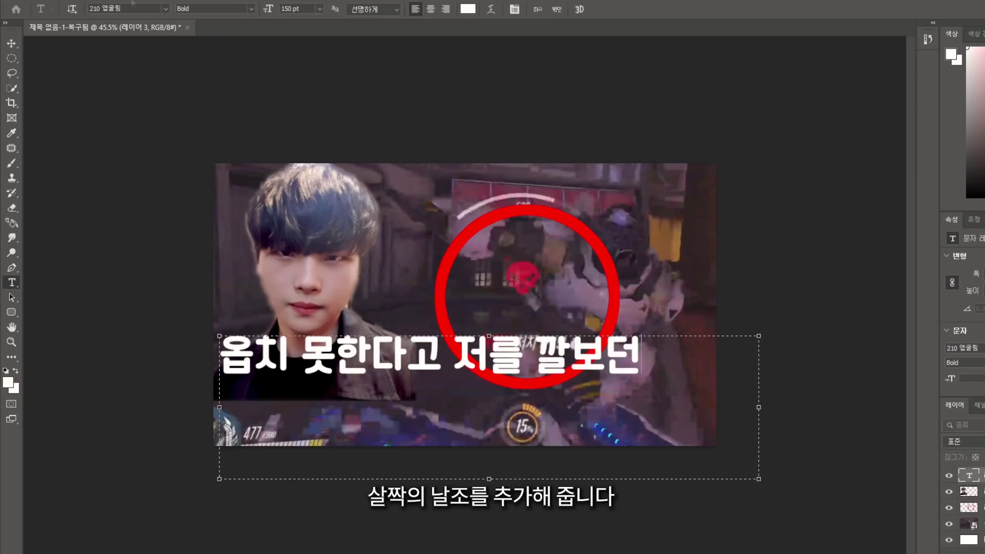
{"action": "key", "text": "ctrl+Return"}
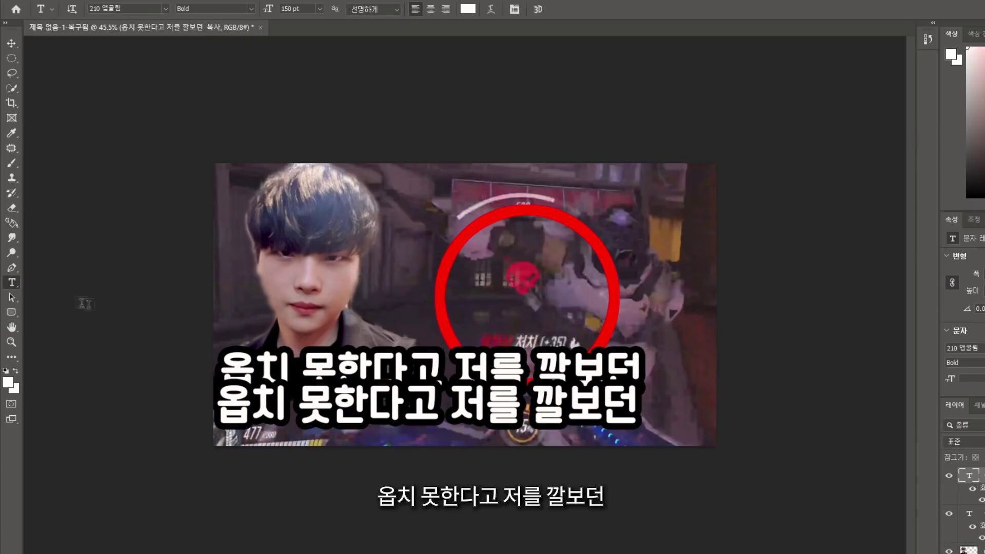
{"action": "left_click", "coordinate": [226, 424]}
{"action": "key", "text": "ctrl+a"}
{"action": "type", "text": "ㅁㅗㅅ나ㄴ놈 참교육 했습니다ㅋㅋㅋ"}
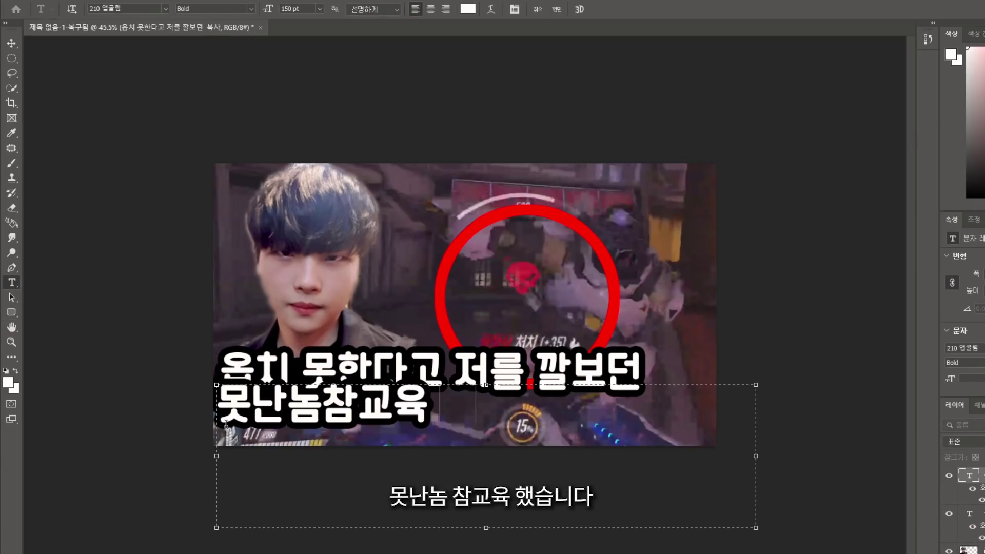
{"action": "key", "text": "ctrl+Return"}
Shift the screenshot and red circle up and left, then shrink and lower the circle
{"action": "key", "text": "m"}
{"action": "left_click_drag", "start_coordinate": [617, 281], "coordinate": [570, 251]}
{"action": "key", "text": "Return"}
{"action": "left_click", "coordinate": [13, 283]}
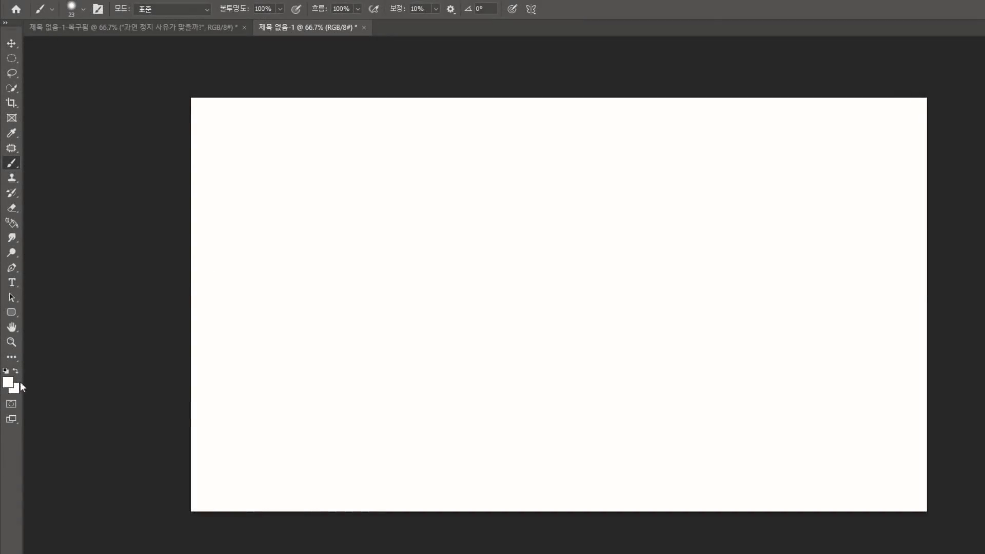
Brush some handwritten letters in black, then erase them
{"action": "key", "text": "b"}
{"action": "key", "text": "d"}
{"action": "left_click_drag", "start_coordinate": [311, 217], "coordinate": [245, 305]}
{"action": "left_click_drag", "start_coordinate": [268, 259], "coordinate": [302, 325]}
{"action": "left_click_drag", "start_coordinate": [321, 279], "coordinate": [351, 270]}
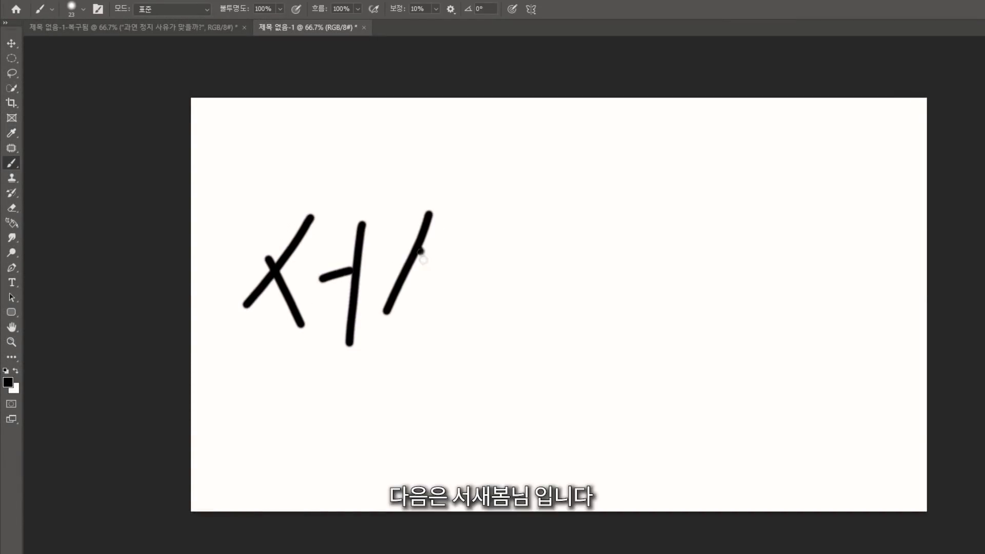
{"action": "left_click_drag", "start_coordinate": [562, 268], "coordinate": [615, 270]}
{"action": "left_click_drag", "start_coordinate": [593, 303], "coordinate": [590, 321]}
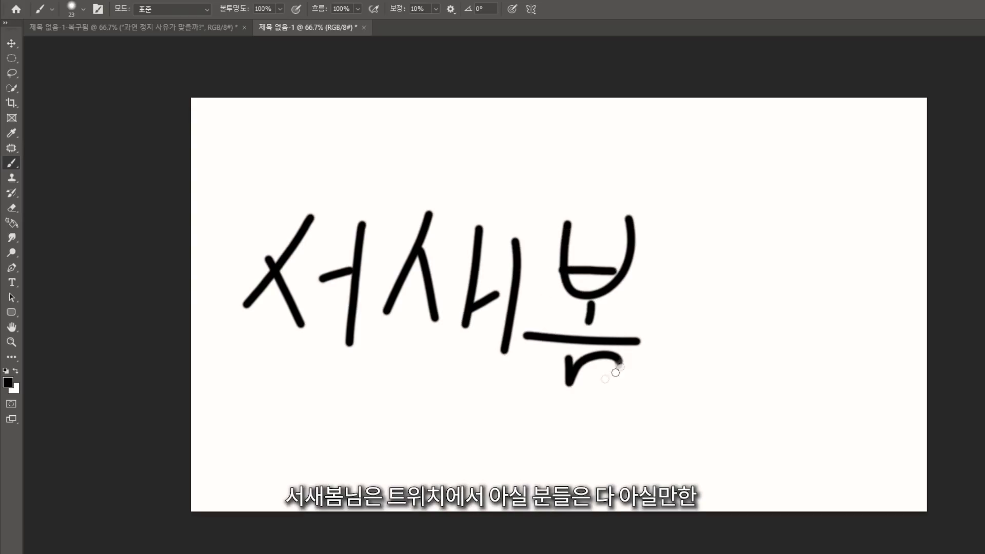
{"action": "left_click", "coordinate": [11, 207]}
{"action": "mouse_move", "coordinate": [227, 220]}
{"action": "left_mouse_down"}
{"action": "mouse_move", "coordinate": [273, 265]}
{"action": "mouse_move", "coordinate": [281, 358]}
{"action": "mouse_move", "coordinate": [330, 377]}
{"action": "mouse_move", "coordinate": [614, 189]}
{"action": "mouse_move", "coordinate": [570, 399]}
{"action": "mouse_move", "coordinate": [631, 386]}
{"action": "mouse_move", "coordinate": [824, 238]}
{"action": "left_mouse_up"}
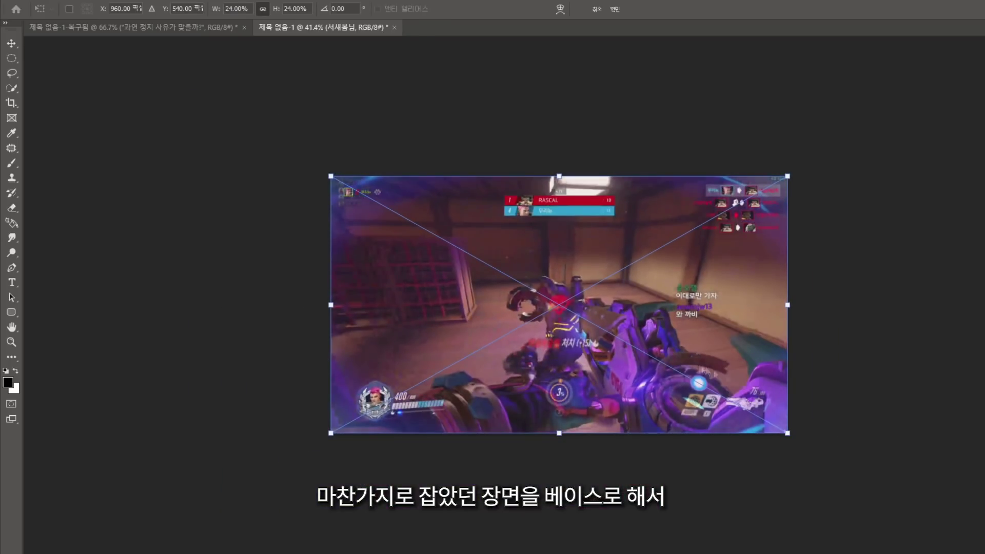
Enlarge the gameplay screenshot past the canvas and start a caption near the bottom
{"action": "left_click_drag", "start_coordinate": [787, 434], "coordinate": [963, 462]}
{"action": "key", "text": "Return"}
{"action": "key", "text": "t"}
{"action": "left_click_drag", "start_coordinate": [340, 354], "coordinate": [829, 441]}
{"action": "type", "text": "서새봄님도 놀란"}
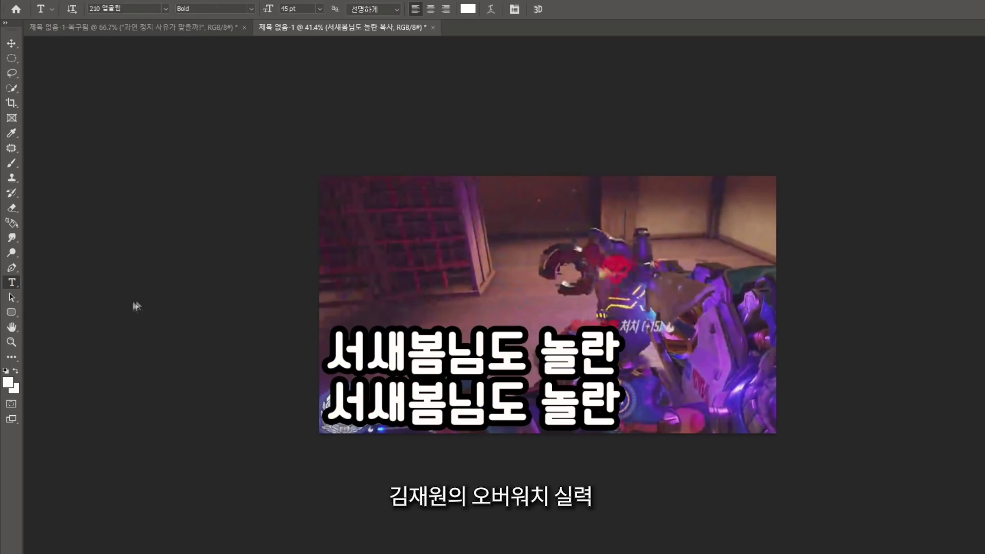
Retype the caption's second line about the player's Overwatch skill
{"action": "mouse_move", "coordinate": [621, 405]}
{"action": "left_mouse_down"}
{"action": "mouse_move", "coordinate": [359, 405]}
{"action": "mouse_move", "coordinate": [226, 441]}
{"action": "left_mouse_up"}
{"action": "type", "text": "오벙"}
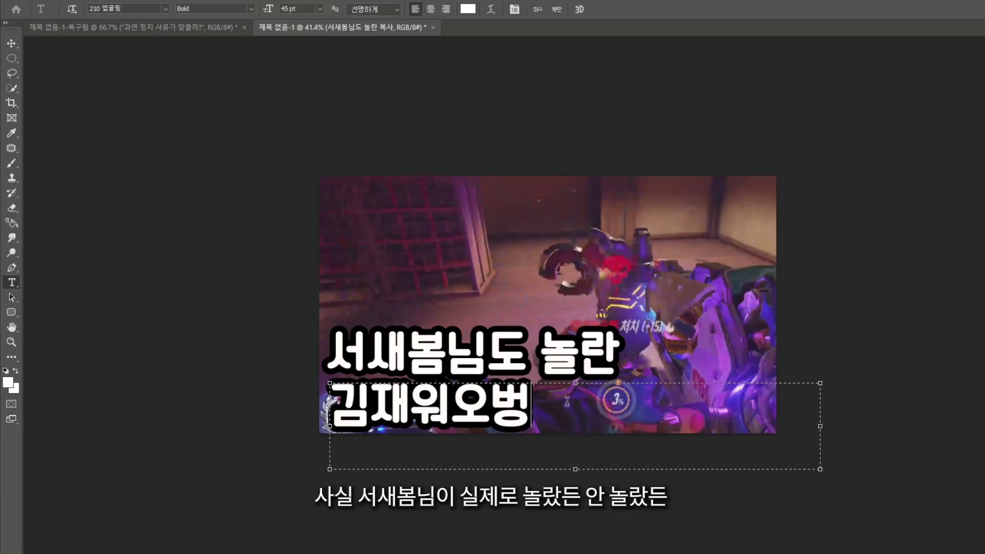
{"action": "type", "text": "오버워치실력 ㅇ"}
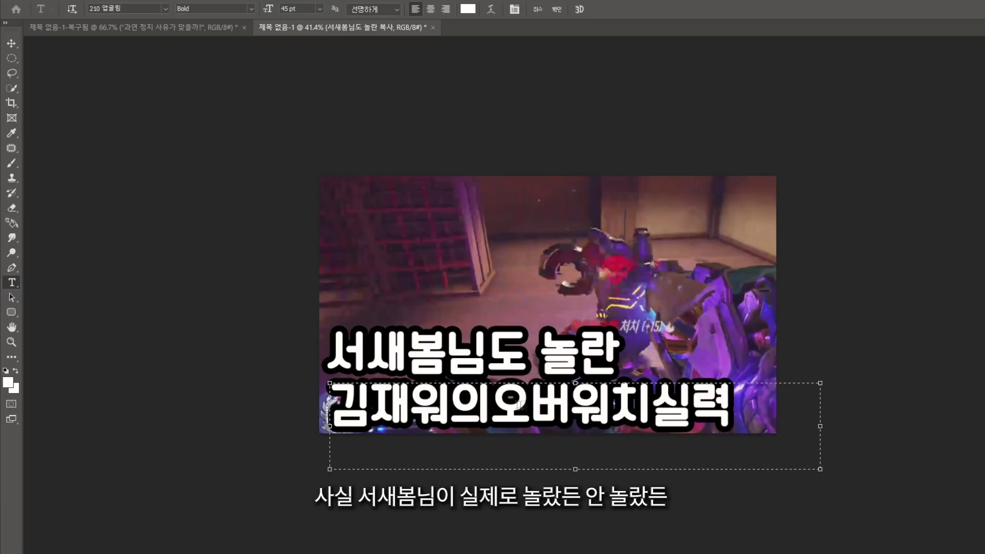
{"action": "key", "text": "BackSpace"}
{"action": "key", "text": "BackSpace"}
{"action": "type", "text": "원의"}
{"action": "key", "text": "Right"}
{"action": "key", "text": "Right"}
{"action": "key", "text": "Right"}
{"action": "key", "text": "Right"}
{"action": "key", "text": "ctrl+a"}
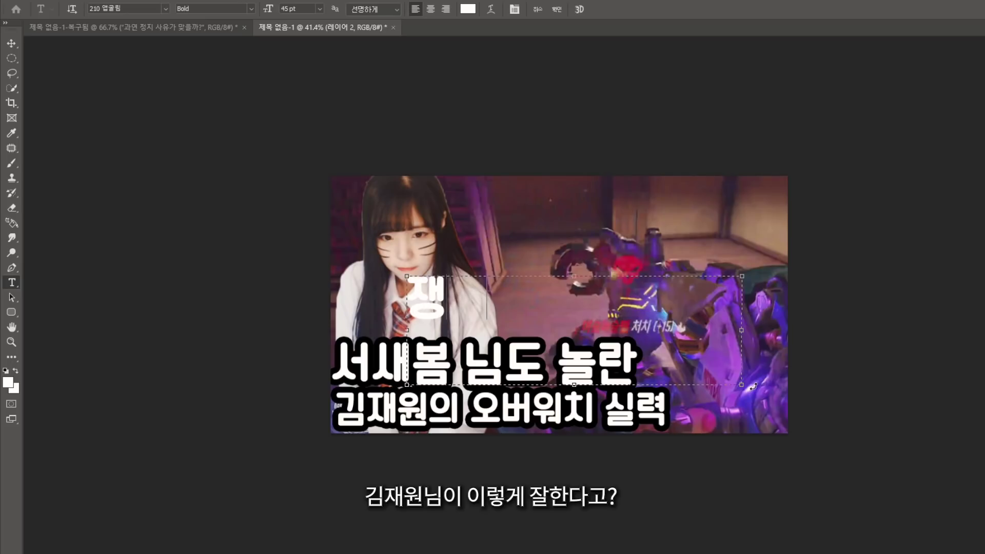
{"action": "type", "text": "원님이"}
Add a 25 pt yellow question line '일렇게잘한다고?' and move it to the top edge
{"action": "left_click_drag", "start_coordinate": [742, 385], "coordinate": [930, 528]}
{"action": "key", "text": "ctrl+a"}
{"action": "type", "text": "25"}
{"action": "key", "text": "Return"}
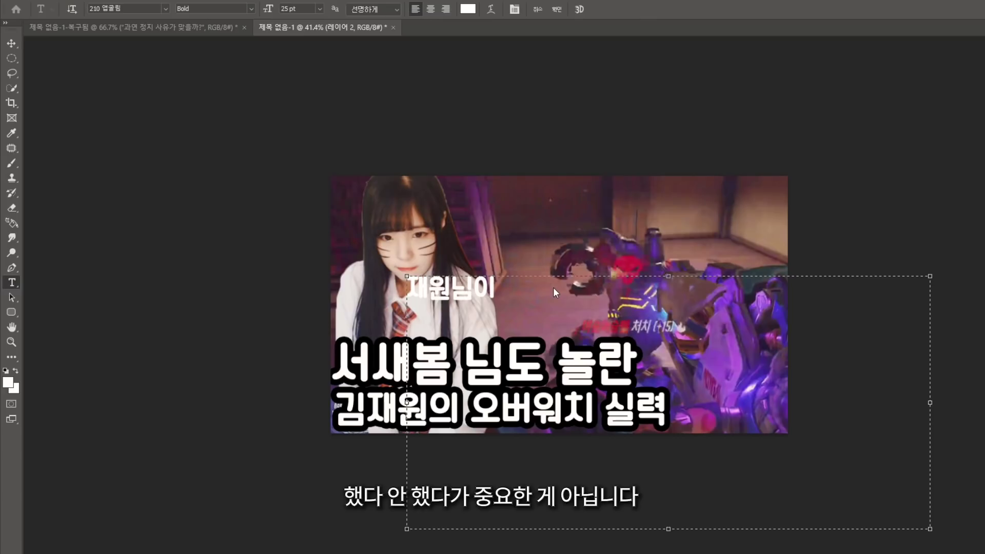
{"action": "left_click", "coordinate": [567, 307]}
{"action": "type", "text": "일렇게잘한다고?"}
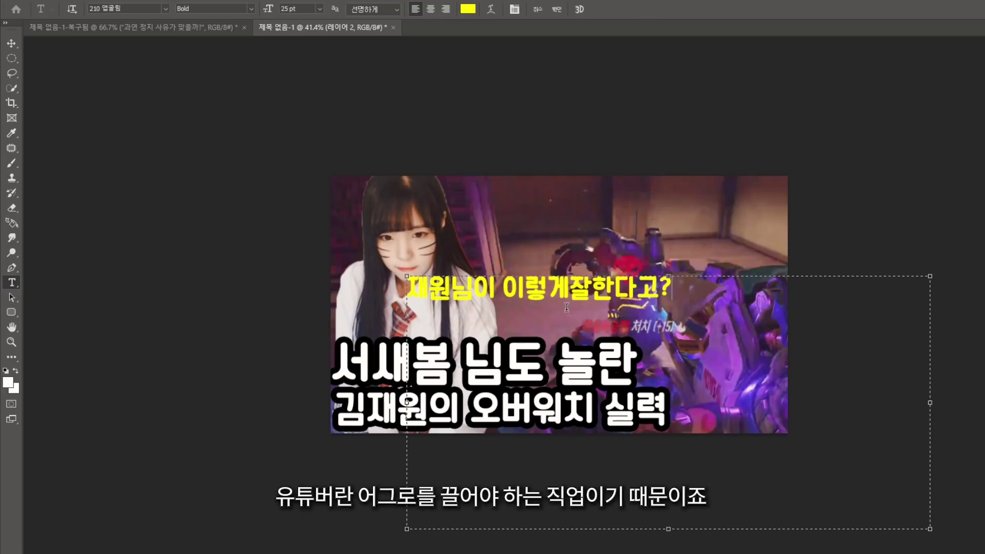
{"action": "key", "text": "ctrl+Return"}
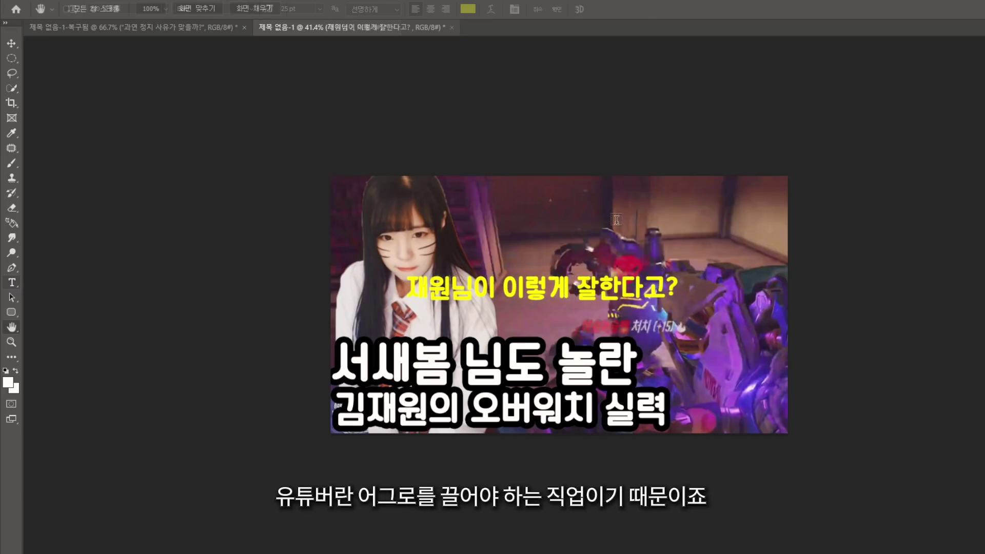
{"action": "left_click_drag", "start_coordinate": [561, 283], "coordinate": [450, 296]}
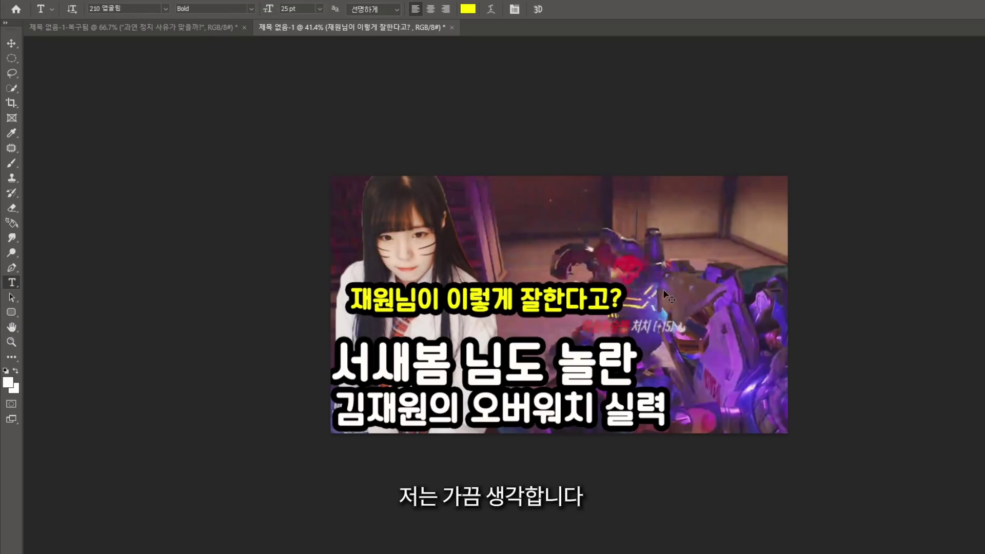
{"action": "left_click_drag", "start_coordinate": [597, 299], "coordinate": [594, 197]}
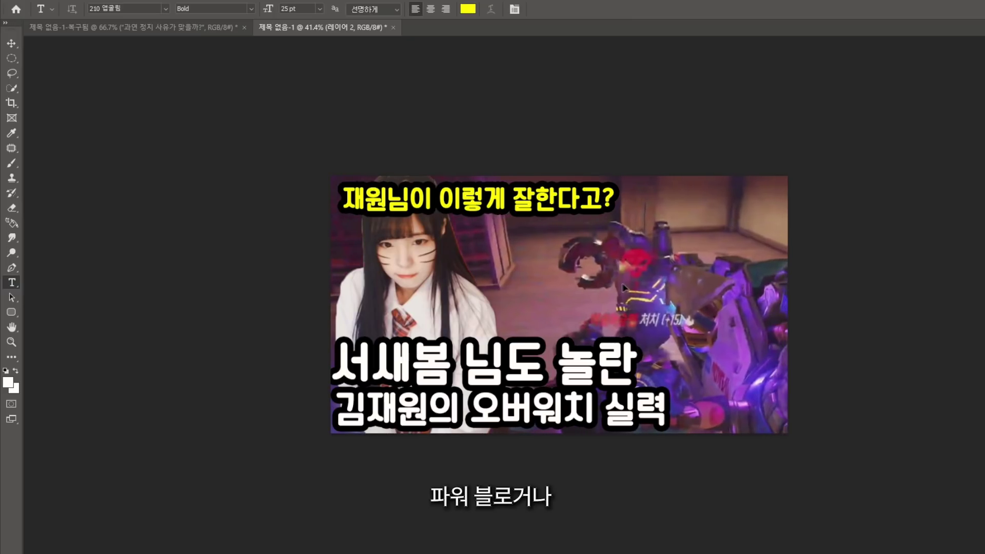
Draw a circular selection around the enemy character in the middle of the thumbnail
{"action": "left_click", "coordinate": [573, 223], "text": "ctrl"}
{"action": "left_click", "coordinate": [11, 58]}
{"action": "left_click_drag", "start_coordinate": [551, 230], "coordinate": [626, 308]}
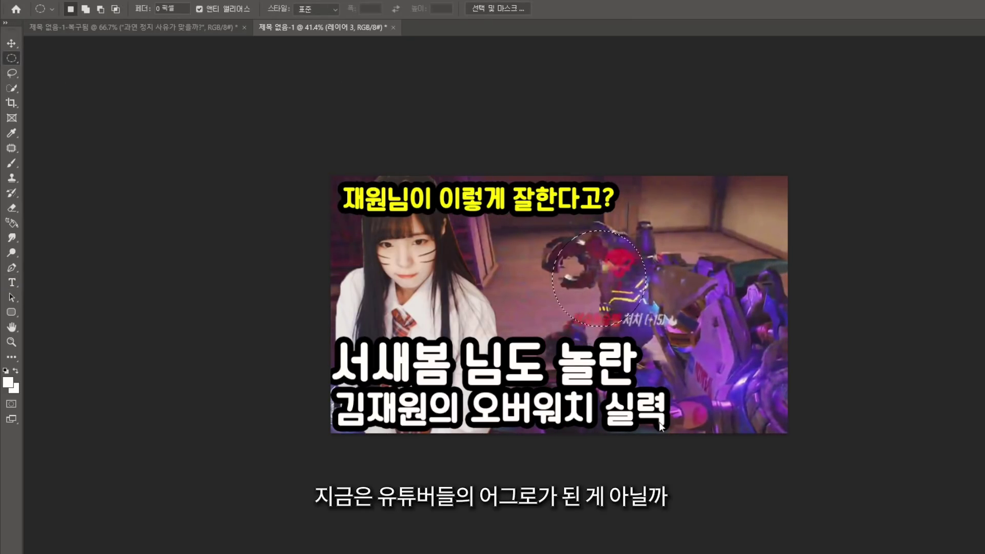
{"action": "key", "text": "i"}
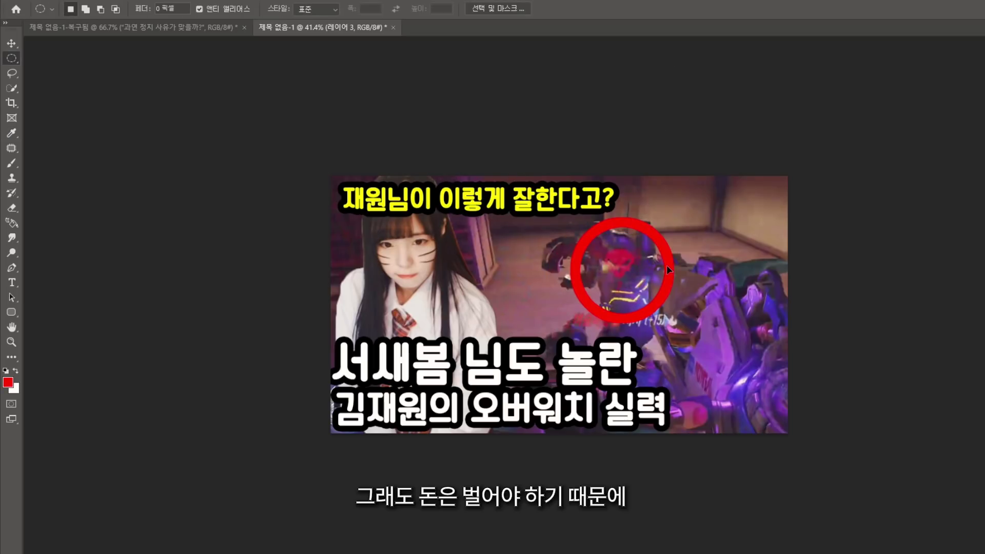
{"action": "scroll", "coordinate": [667, 265], "scroll_direction": "down", "scroll_amount": 2}
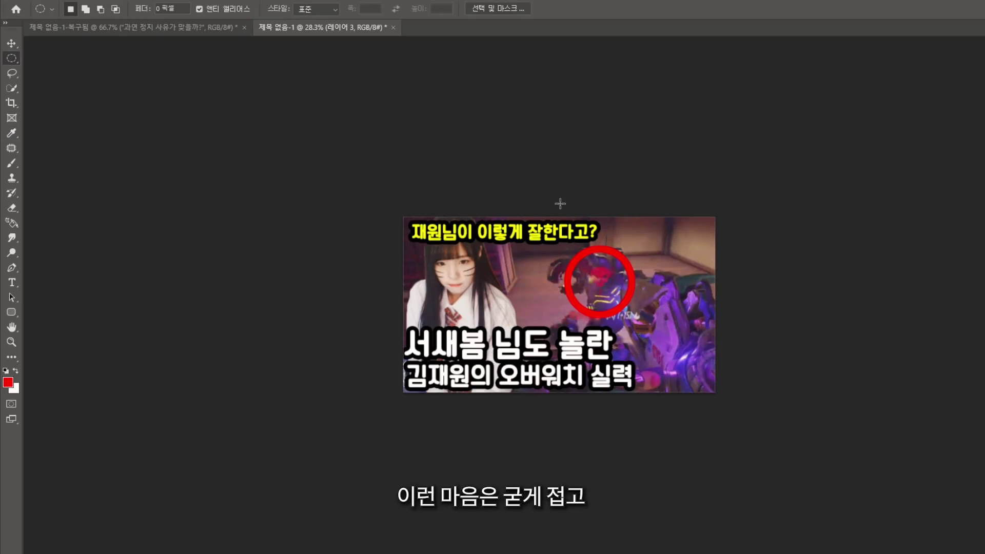
{"action": "scroll", "coordinate": [316, 454], "scroll_direction": "up", "scroll_amount": 2}
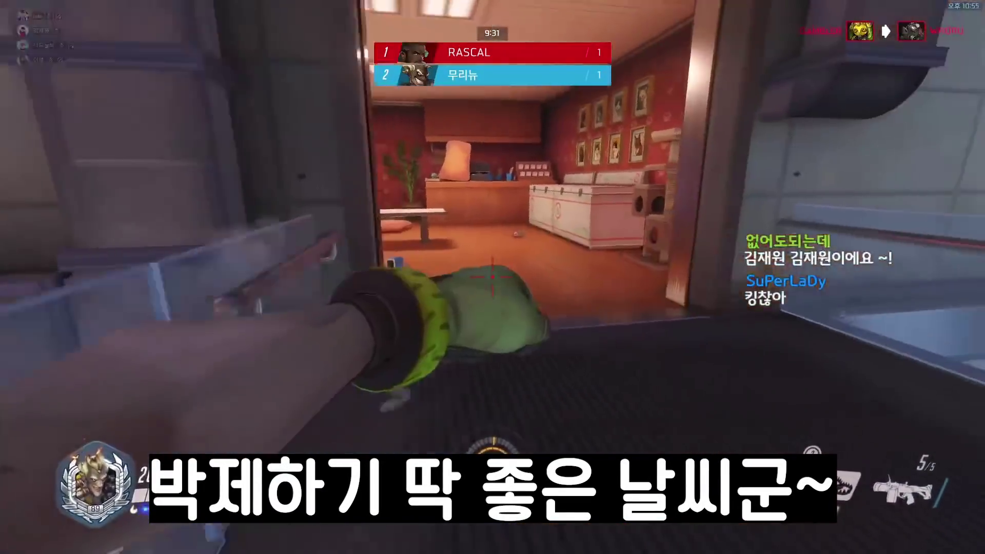
Leave through the window, launch with a concussion mine, and kill the enemy in the alley
{"action": "key", "text": "Tab"}
{"action": "key", "text": "w"}
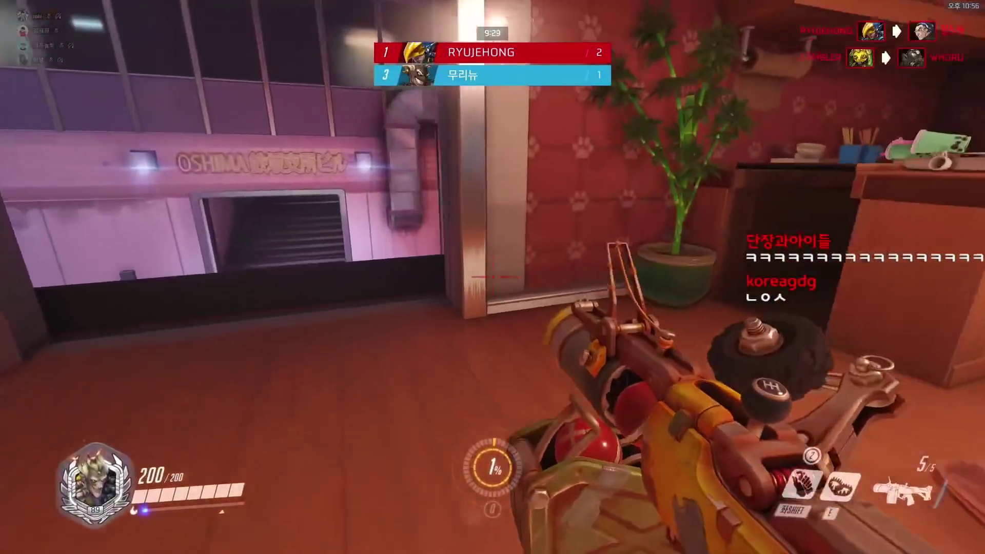
{"action": "key", "text": "w"}
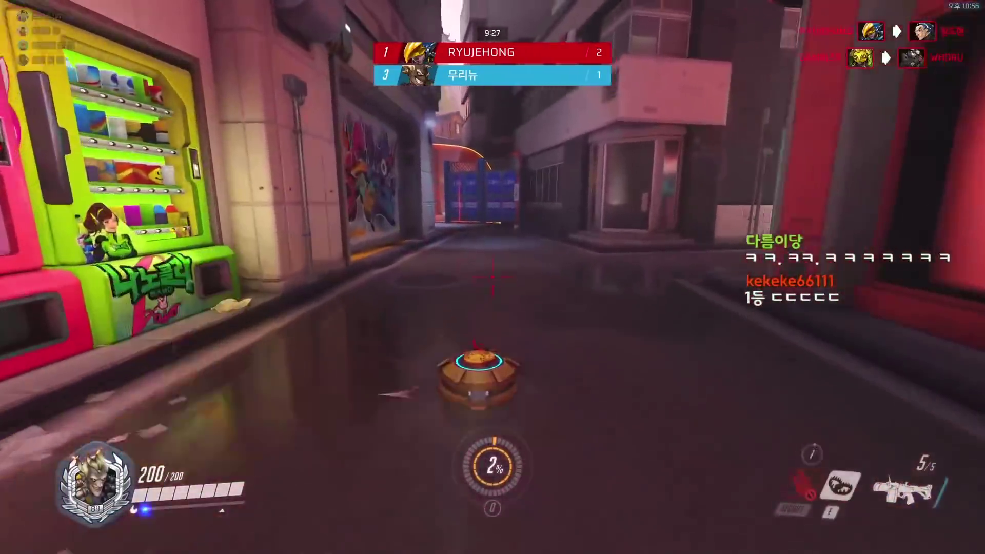
{"action": "key", "text": "w"}
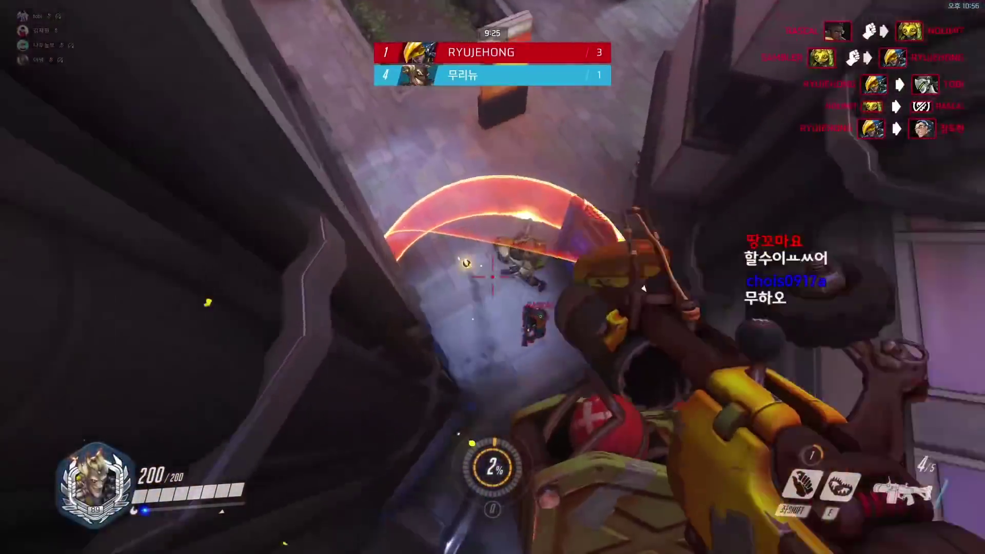
{"action": "key", "text": "w"}
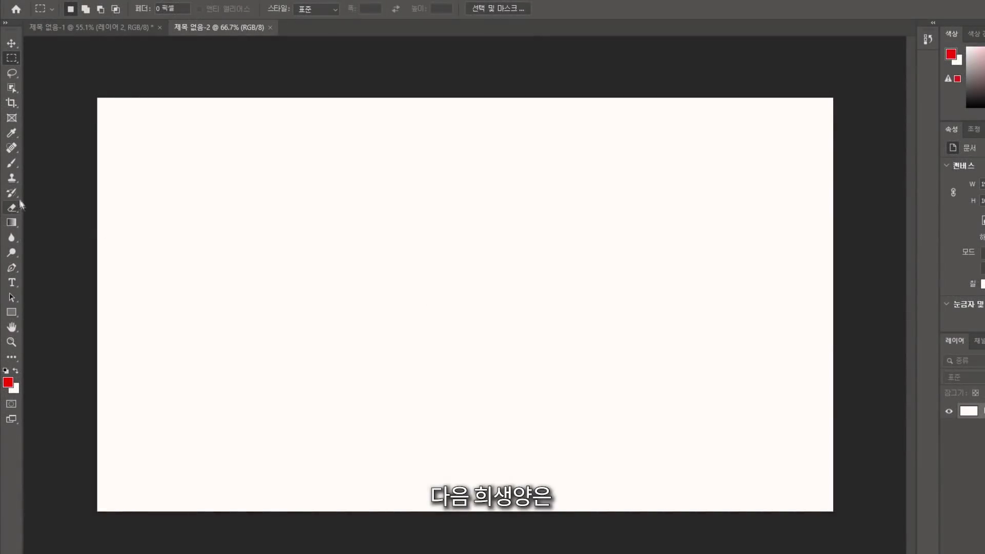
Brush handwritten letters on the blank canvas, then erase all of them
{"action": "key", "text": "b"}
{"action": "left_click_drag", "start_coordinate": [145, 197], "coordinate": [229, 310]}
{"action": "mouse_move", "coordinate": [292, 181]}
{"action": "left_mouse_down"}
{"action": "mouse_move", "coordinate": [283, 311]}
{"action": "mouse_move", "coordinate": [421, 307]}
{"action": "left_mouse_up"}
{"action": "left_click_drag", "start_coordinate": [494, 225], "coordinate": [540, 287]}
{"action": "left_click_drag", "start_coordinate": [472, 267], "coordinate": [535, 269]}
{"action": "left_click_drag", "start_coordinate": [595, 219], "coordinate": [572, 297]}
{"action": "left_click_drag", "start_coordinate": [575, 272], "coordinate": [630, 274]}
{"action": "left_click_drag", "start_coordinate": [507, 331], "coordinate": [577, 337]}
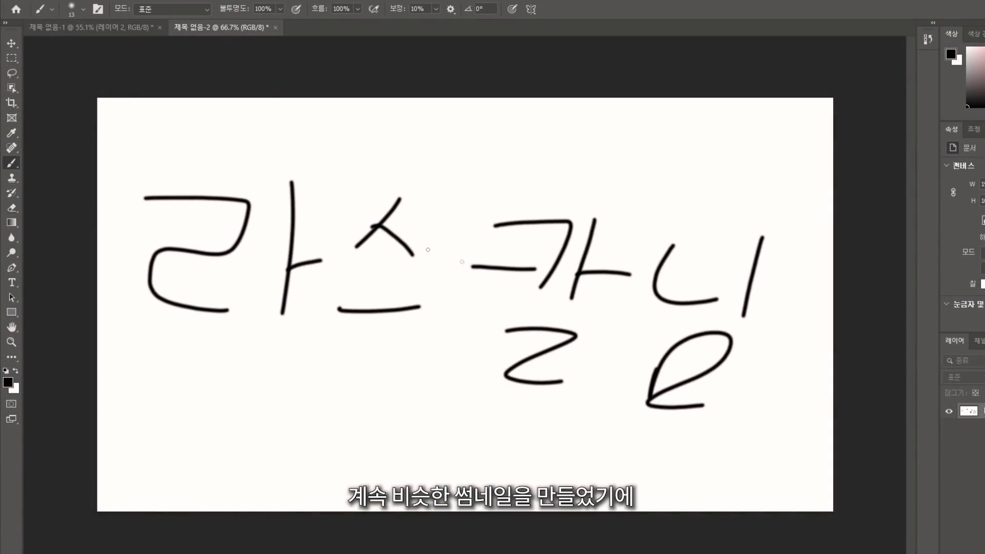
{"action": "left_click", "coordinate": [12, 209]}
{"action": "left_click_drag", "start_coordinate": [154, 198], "coordinate": [139, 293]}
{"action": "mouse_move", "coordinate": [231, 221]}
{"action": "left_mouse_down"}
{"action": "mouse_move", "coordinate": [140, 363]}
{"action": "mouse_move", "coordinate": [341, 407]}
{"action": "mouse_move", "coordinate": [617, 440]}
{"action": "mouse_move", "coordinate": [669, 409]}
{"action": "left_mouse_up"}
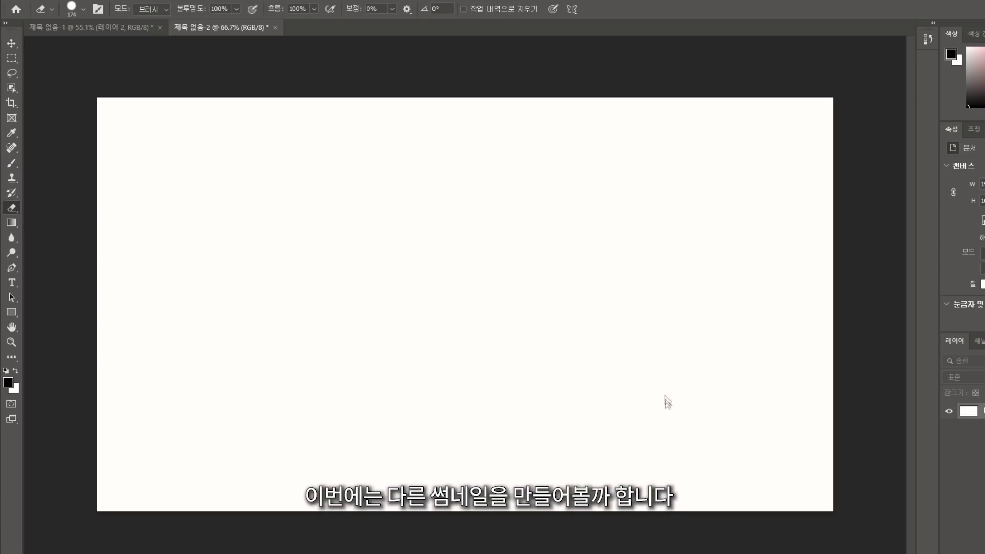
Paste the young man's photo and scale it to 220.53% across the left half
{"action": "key", "text": "ctrl+v"}
{"action": "key", "text": "ctrl+t"}
{"action": "left_click_drag", "start_coordinate": [564, 400], "coordinate": [601, 523]}
{"action": "left_click_drag", "start_coordinate": [468, 423], "coordinate": [382, 386]}
{"action": "left_click_drag", "start_coordinate": [453, 473], "coordinate": [456, 513]}
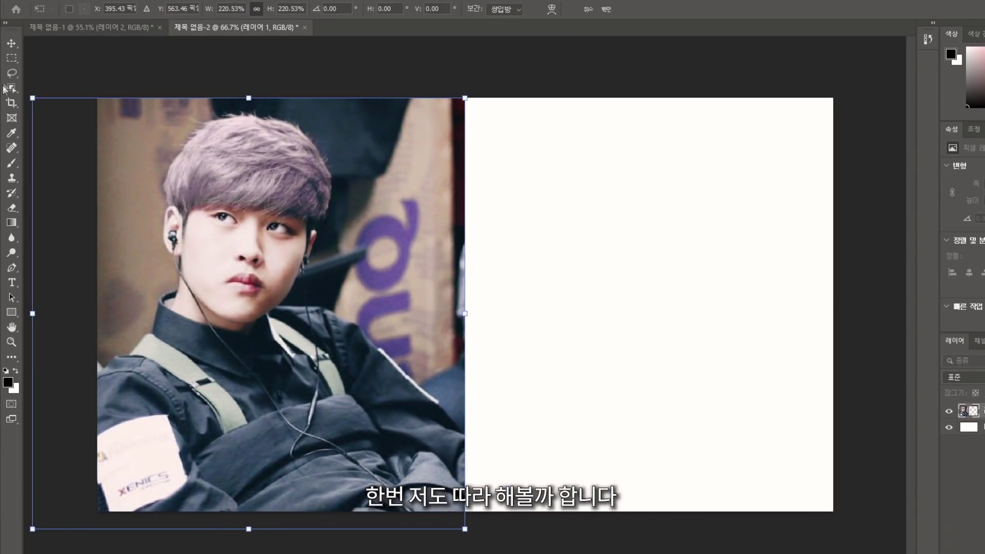
Paste the second portrait beneath the first, enlarge it about 161% and fill the right half
{"action": "left_click", "coordinate": [11, 58]}
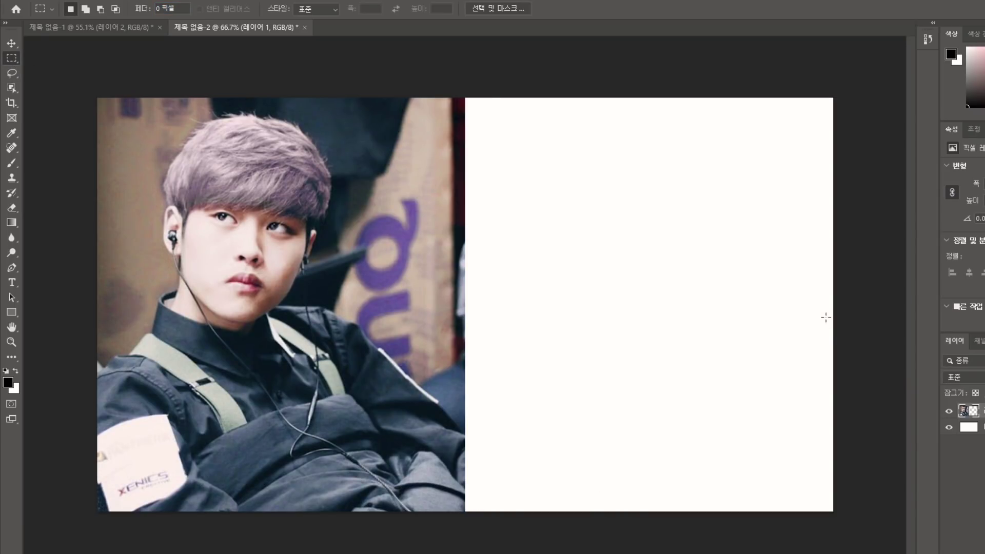
{"action": "key", "text": "ctrl+v"}
{"action": "key", "text": "ctrl+bracketleft"}
{"action": "left_click_drag", "start_coordinate": [576, 359], "coordinate": [590, 248]}
{"action": "key", "text": "ctrl+t"}
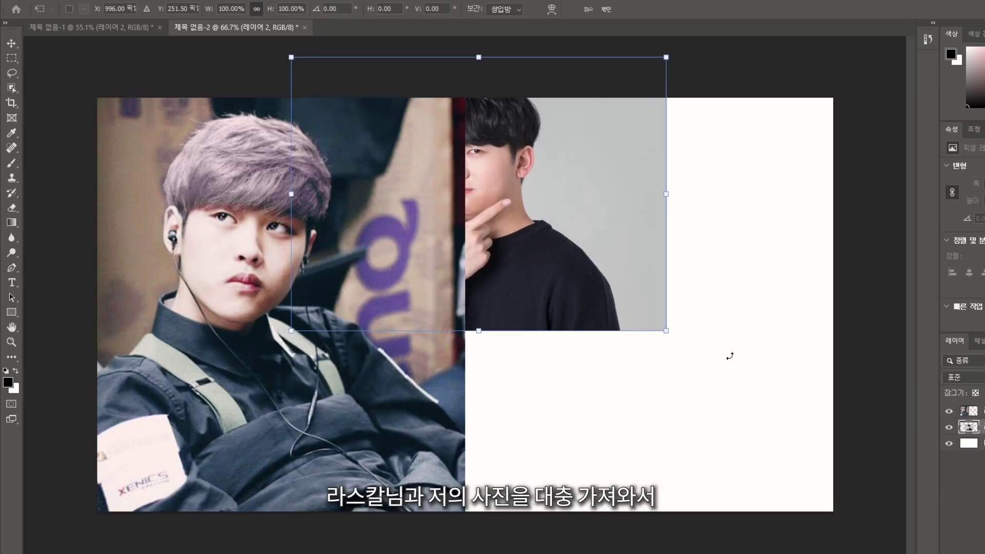
{"action": "left_click_drag", "start_coordinate": [667, 334], "coordinate": [918, 500]}
{"action": "left_click_drag", "start_coordinate": [769, 411], "coordinate": [802, 438]}
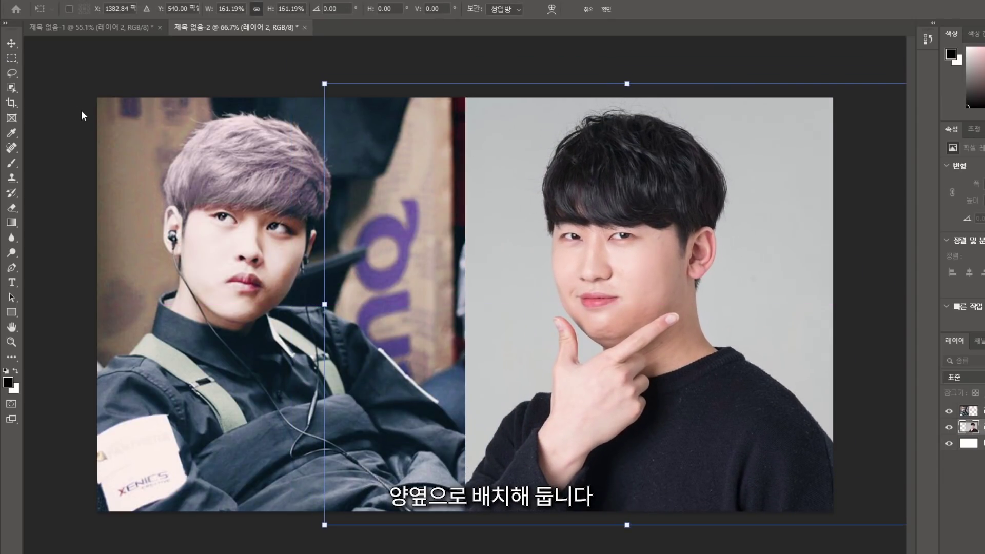
{"action": "key", "text": "Return"}
{"action": "key", "text": "t"}
{"action": "left_click_drag", "start_coordinate": [112, 113], "coordinate": [860, 269]}
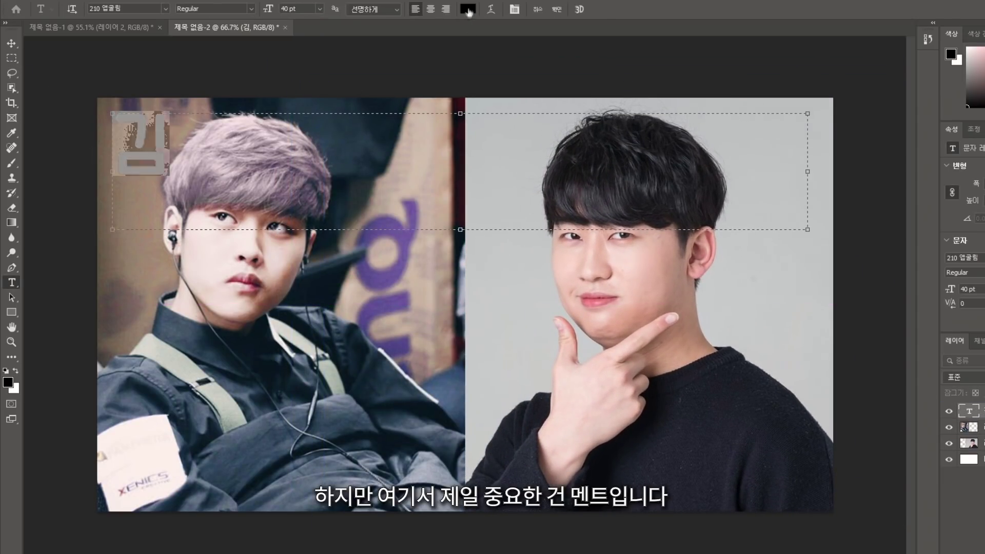
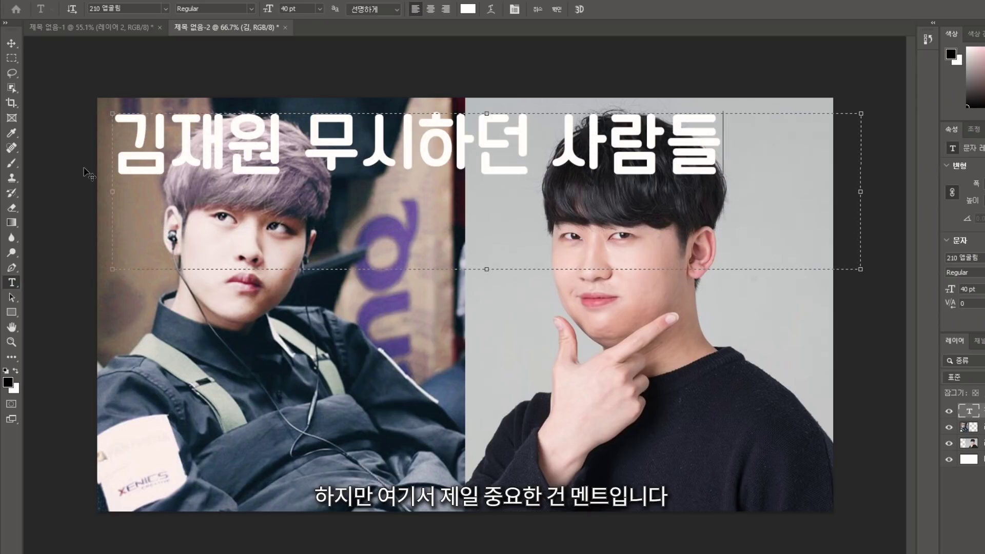
{"action": "key", "text": "ctrl+a"}
{"action": "left_click", "coordinate": [286, 9]}
{"action": "type", "text": "45"}
{"action": "key", "text": "Return"}
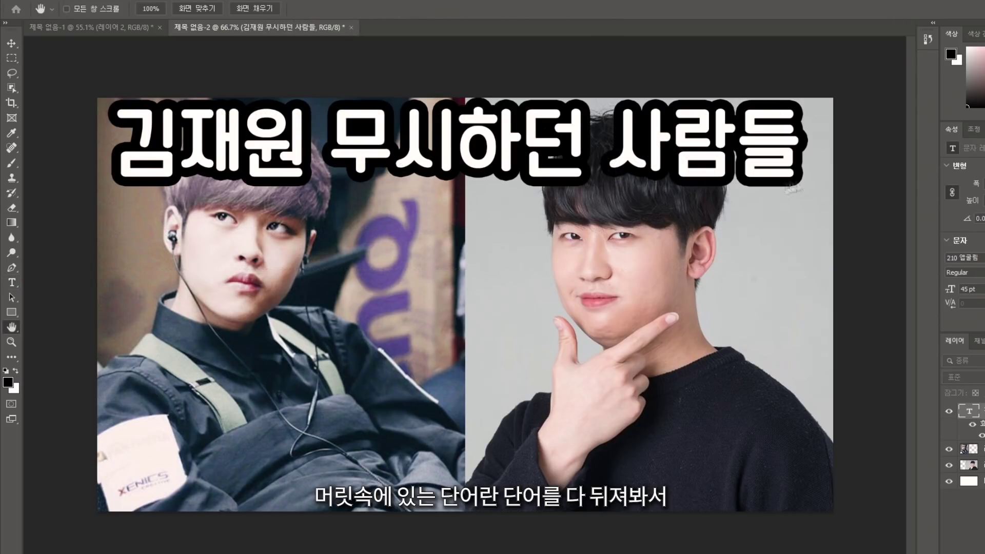
Duplicate the caption as a second line reading '그러나 모두가 충격받은', fixing a typo
{"action": "left_click_drag", "start_coordinate": [576, 162], "coordinate": [580, 274]}
{"action": "type", "text": "그러나 모두가 충격"}
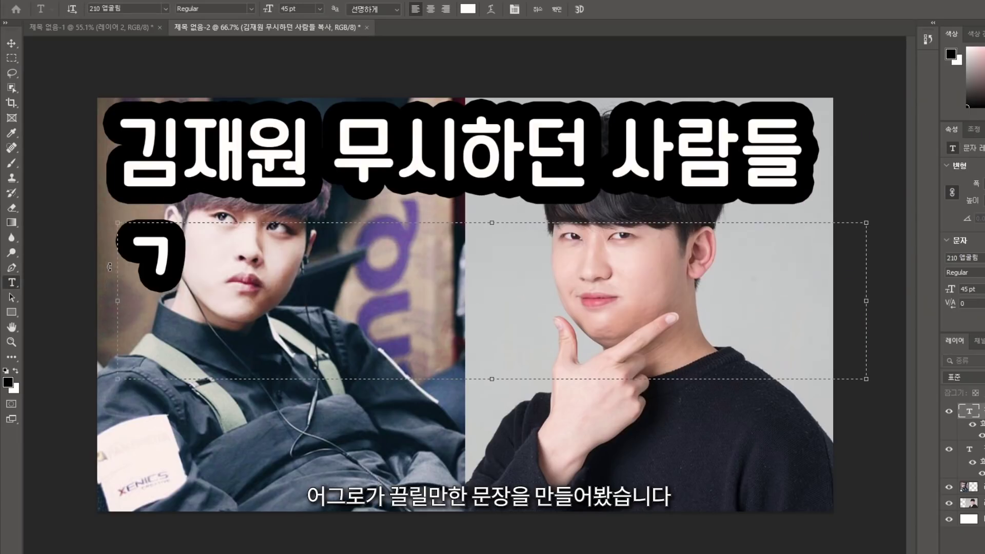
{"action": "type", "text": "바다"}
{"action": "left_click", "coordinate": [777, 266]}
{"action": "type", "text": "ㄷ"}
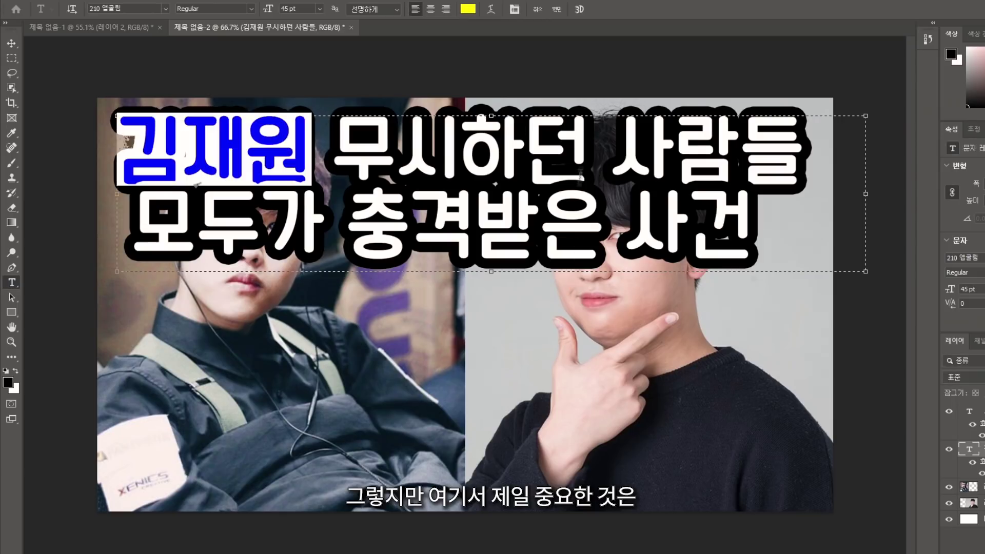
Select the name and 모두가 for yellow, and 충격받은 for red recolouring
{"action": "left_click_drag", "start_coordinate": [611, 149], "coordinate": [803, 153]}
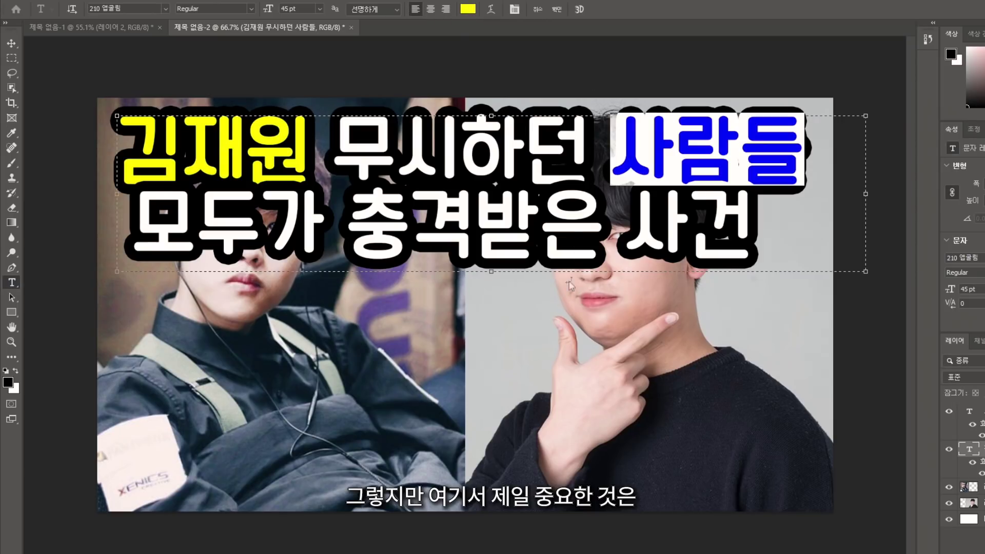
{"action": "left_click", "coordinate": [571, 284]}
{"action": "left_click_drag", "start_coordinate": [134, 231], "coordinate": [323, 233]}
{"action": "left_click_drag", "start_coordinate": [349, 231], "coordinate": [603, 234]}
Select the final caption word 사건 for recolouring
{"action": "left_click_drag", "start_coordinate": [623, 231], "coordinate": [754, 234]}
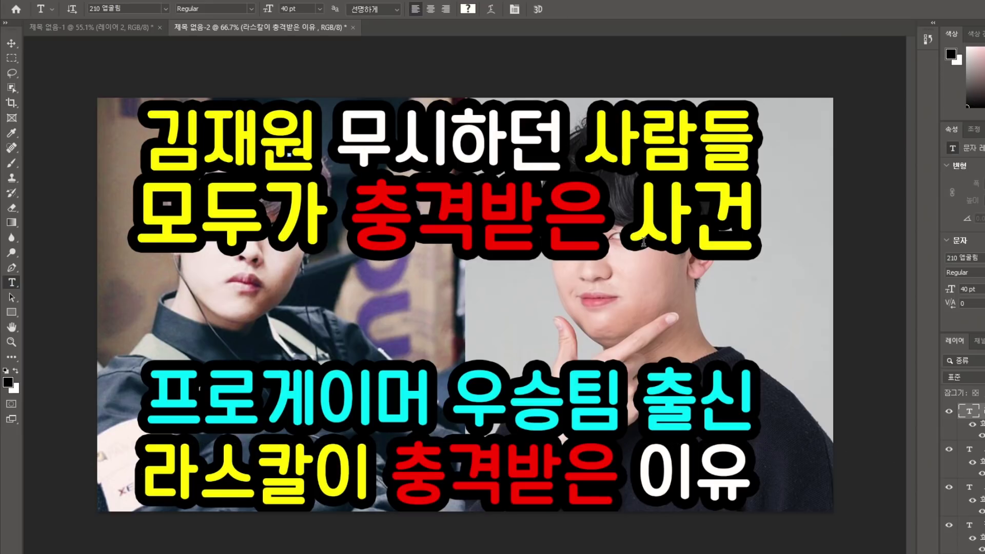
{"action": "scroll", "coordinate": [644, 242], "scroll_direction": "down", "scroll_amount": 1}
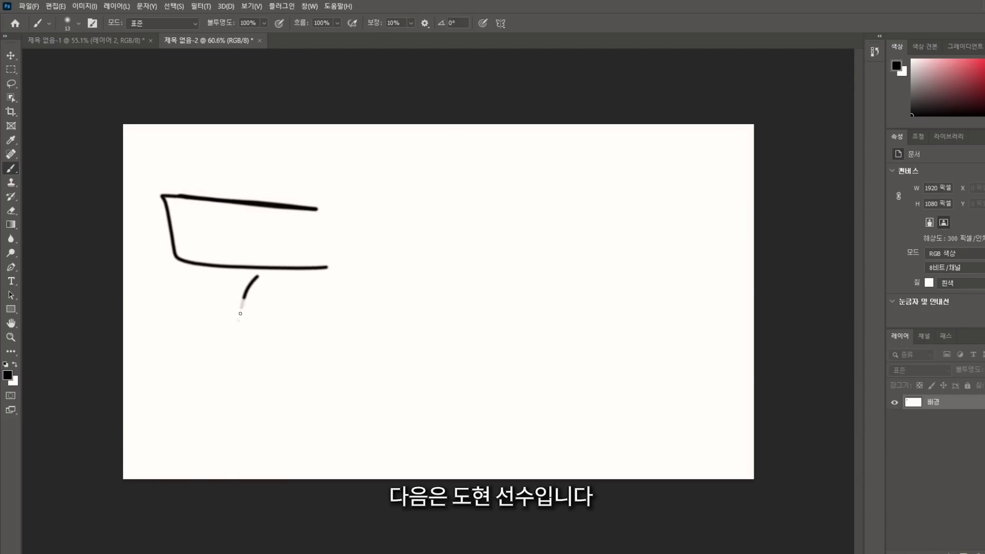
Add a last brush stroke, erase both hand-drawn letters completely, then paste the face photo
{"action": "left_click_drag", "start_coordinate": [444, 213], "coordinate": [454, 213]}
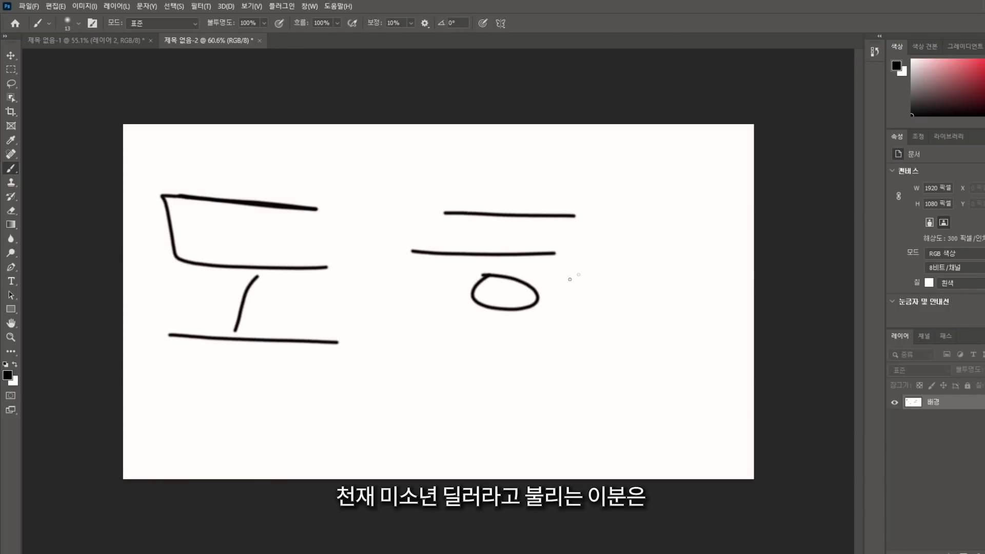
{"action": "left_click", "coordinate": [11, 211]}
{"action": "left_click_drag", "start_coordinate": [187, 123], "coordinate": [49, 346]}
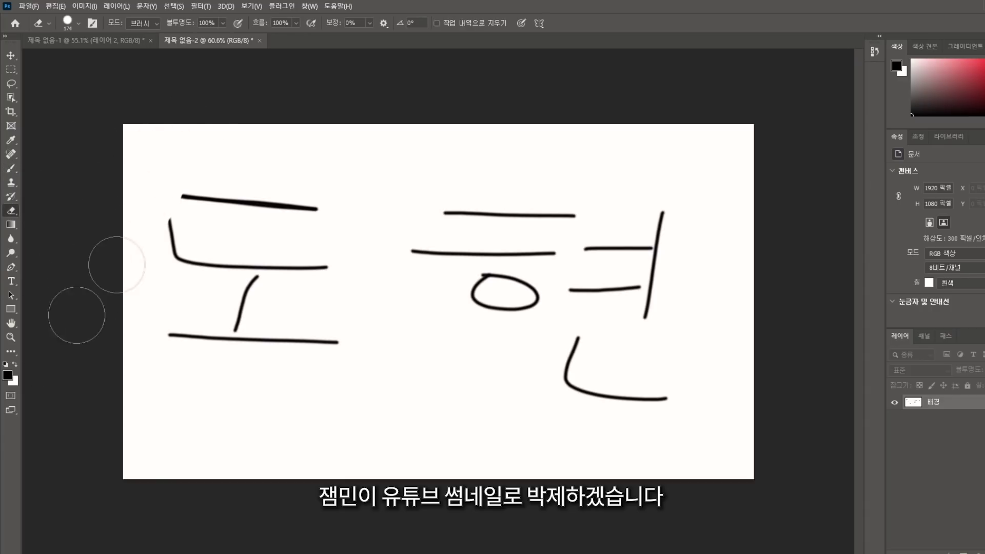
{"action": "mouse_move", "coordinate": [136, 301]}
{"action": "left_mouse_down"}
{"action": "mouse_move", "coordinate": [194, 297]}
{"action": "mouse_move", "coordinate": [288, 196]}
{"action": "mouse_move", "coordinate": [365, 163]}
{"action": "left_mouse_up"}
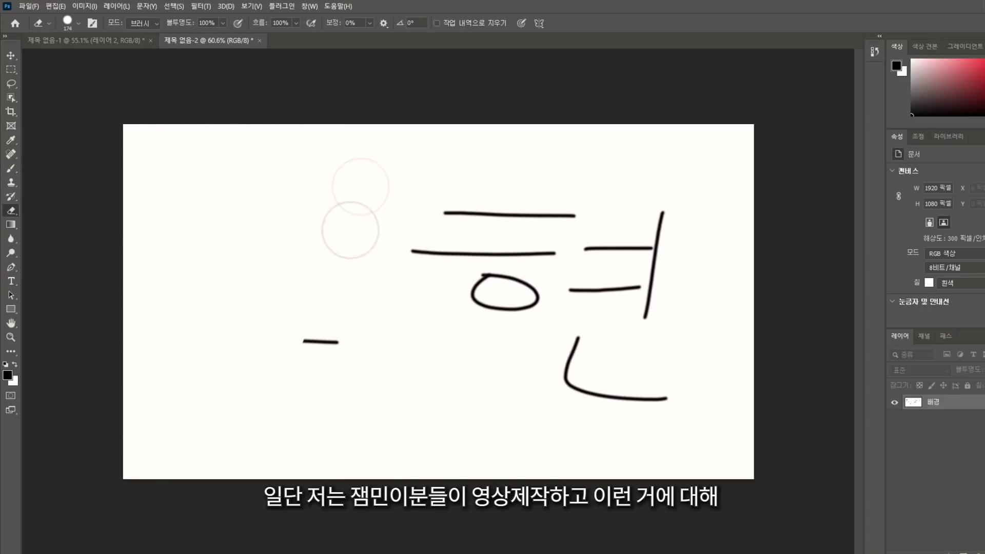
{"action": "mouse_move", "coordinate": [487, 153]}
{"action": "left_mouse_down"}
{"action": "mouse_move", "coordinate": [528, 185]}
{"action": "mouse_move", "coordinate": [471, 297]}
{"action": "left_mouse_up"}
{"action": "mouse_move", "coordinate": [500, 439]}
{"action": "left_mouse_down"}
{"action": "mouse_move", "coordinate": [632, 315]}
{"action": "mouse_move", "coordinate": [601, 354]}
{"action": "left_mouse_up"}
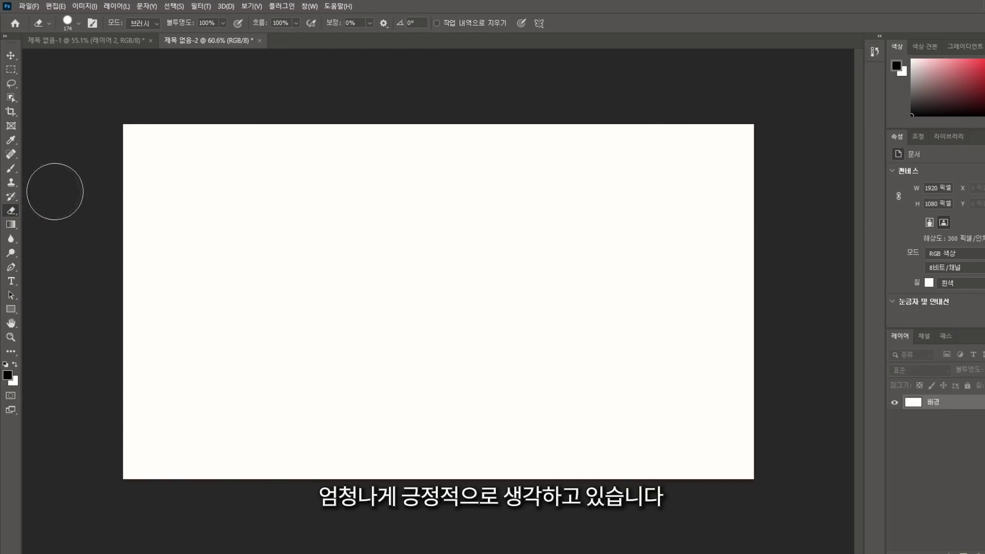
{"action": "key", "text": "ctrl+v"}
Move the pasted photo to the top-left and enlarge it
{"action": "left_click_drag", "start_coordinate": [374, 275], "coordinate": [410, 390]}
{"action": "key", "text": "ctrl+t"}
{"action": "key", "text": "Return"}
Erase everything but the face, then nudge the cut-out slightly right and down
{"action": "key", "text": "e"}
{"action": "mouse_move", "coordinate": [359, 370]}
{"action": "left_mouse_down"}
{"action": "mouse_move", "coordinate": [294, 136]}
{"action": "mouse_move", "coordinate": [341, 362]}
{"action": "mouse_move", "coordinate": [379, 132]}
{"action": "mouse_move", "coordinate": [132, 308]}
{"action": "mouse_move", "coordinate": [159, 297]}
{"action": "left_mouse_up"}
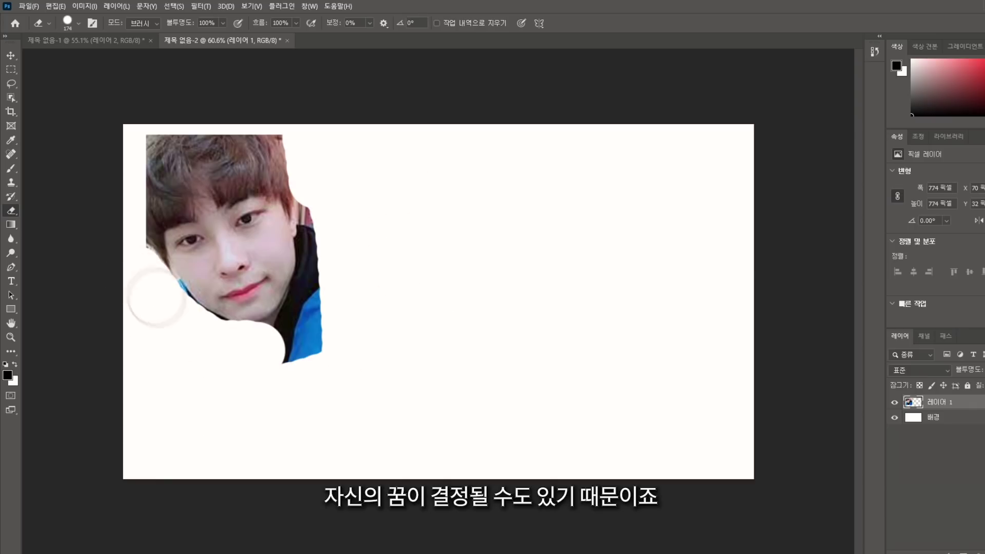
{"action": "key", "text": "ctrl+z"}
{"action": "key", "text": "ctrl+z"}
{"action": "key", "text": "ctrl+z"}
{"action": "mouse_move", "coordinate": [334, 167]}
{"action": "left_mouse_down"}
{"action": "mouse_move", "coordinate": [395, 253]}
{"action": "mouse_move", "coordinate": [345, 231]}
{"action": "mouse_move", "coordinate": [219, 428]}
{"action": "mouse_move", "coordinate": [157, 298]}
{"action": "mouse_move", "coordinate": [308, 326]}
{"action": "mouse_move", "coordinate": [277, 349]}
{"action": "mouse_move", "coordinate": [365, 183]}
{"action": "left_mouse_up"}
{"action": "left_click_drag", "start_coordinate": [303, 237], "coordinate": [308, 253]}
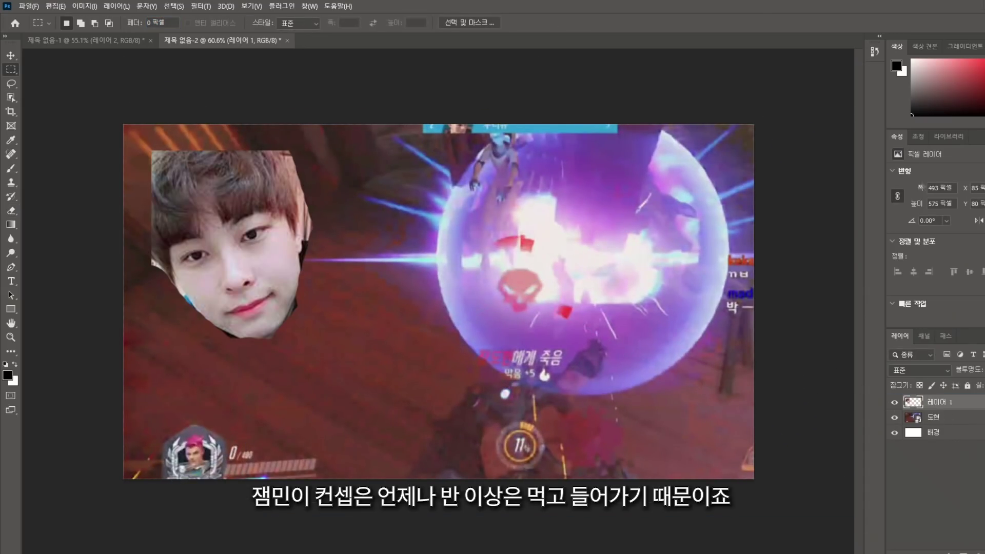
Select the gameplay screenshot layer and nudge it slightly upward
{"action": "left_click", "coordinate": [934, 417]}
{"action": "left_click_drag", "start_coordinate": [450, 220], "coordinate": [450, 210]}
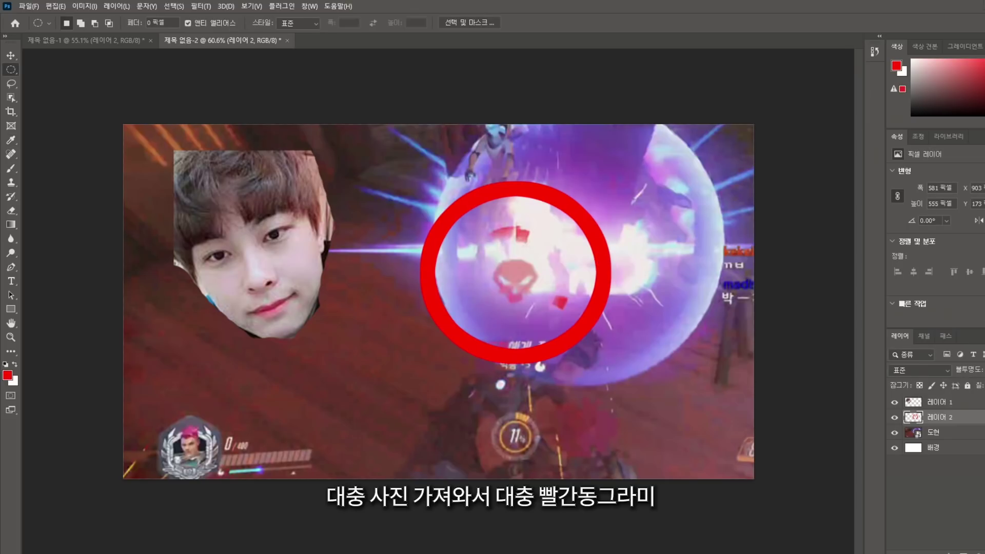
Add a text box across the lower screenshot reading '도현님 참교육 각?ㅋㅋ 지렸고'
{"action": "key", "text": "t"}
{"action": "left_click_drag", "start_coordinate": [144, 353], "coordinate": [759, 479]}
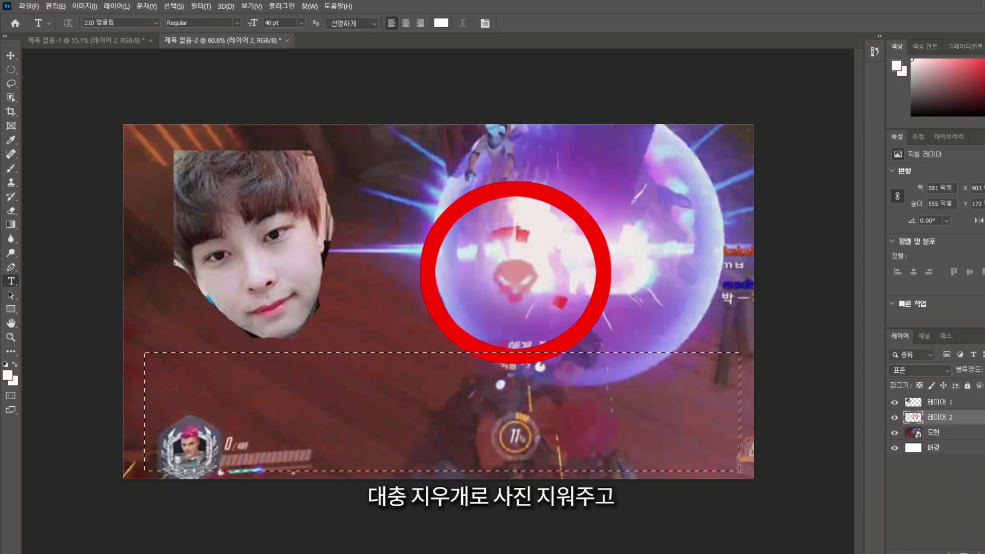
{"action": "type", "text": "ㄷ"}
{"action": "key", "text": "BackSpace"}
{"action": "type", "text": "도현"}
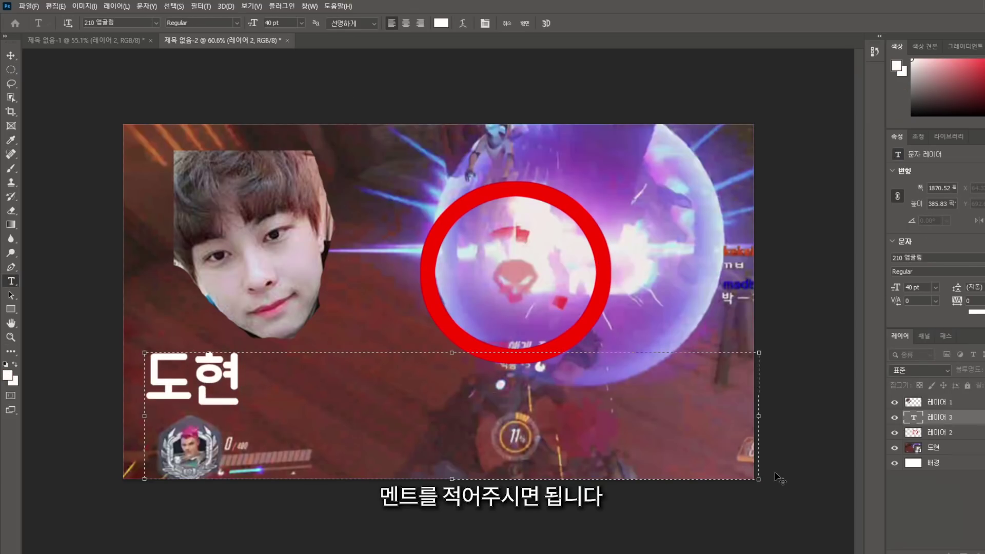
{"action": "type", "text": "님 참교유ㄱ 가"}
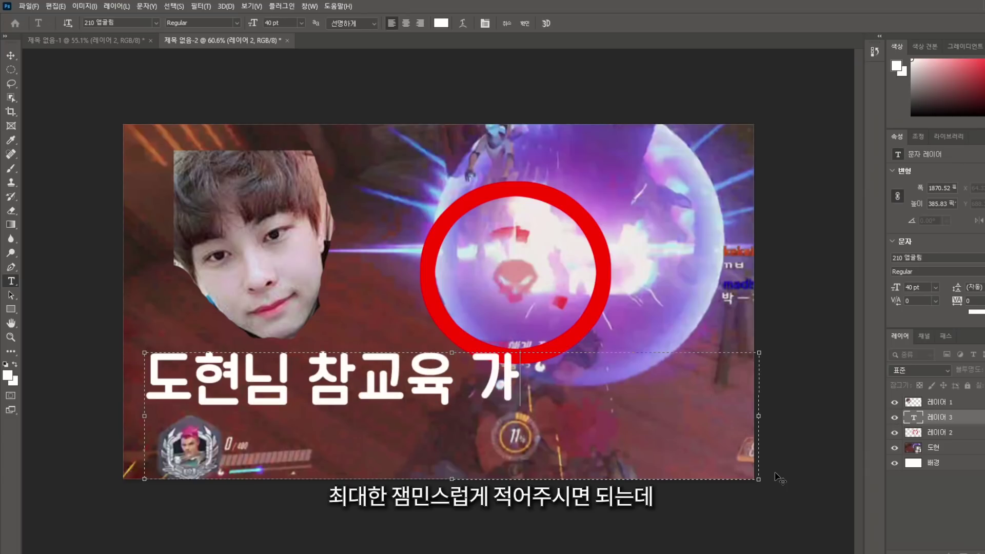
{"action": "type", "text": "ㄱ?ㅋㅋ지렸"}
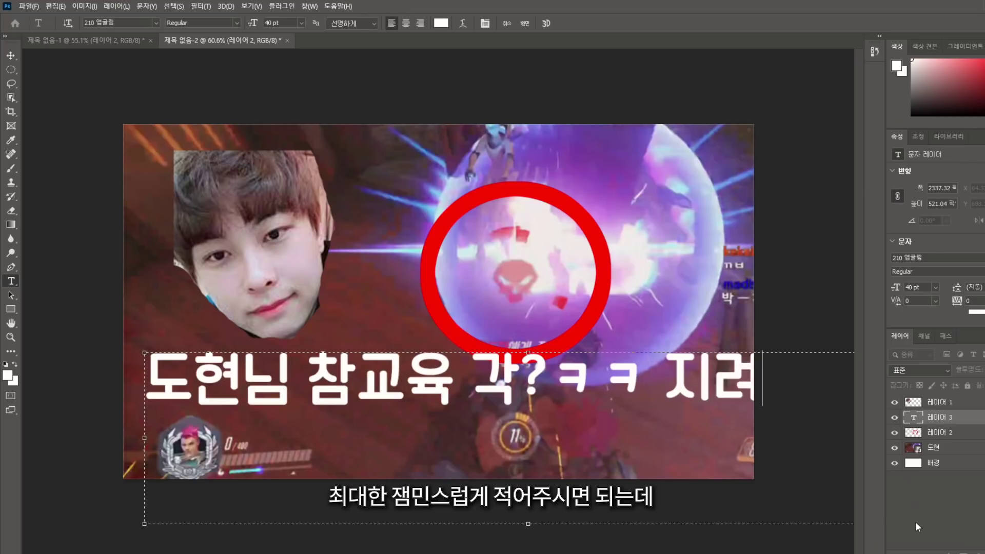
Set the caption to 30 pt 굴림, commit it, and move it slightly right and down
{"action": "key", "text": "ctrl+a"}
{"action": "key", "text": "Return"}
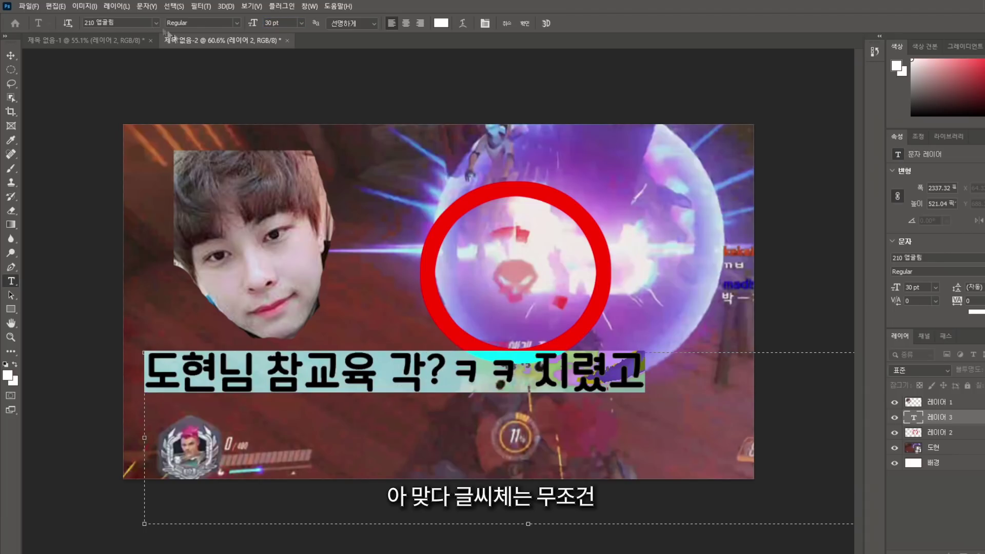
{"action": "type", "text": "굴림"}
{"action": "left_click", "coordinate": [10, 70]}
{"action": "left_click_drag", "start_coordinate": [340, 346], "coordinate": [355, 358]}
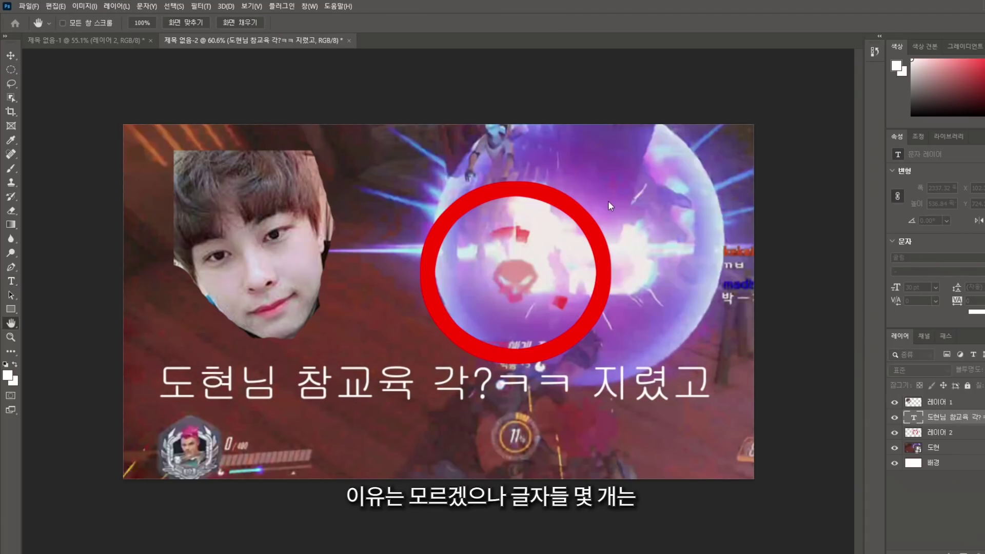
Transform the caption, then reselect its text layer for editing
{"action": "key", "text": "ctrl+t"}
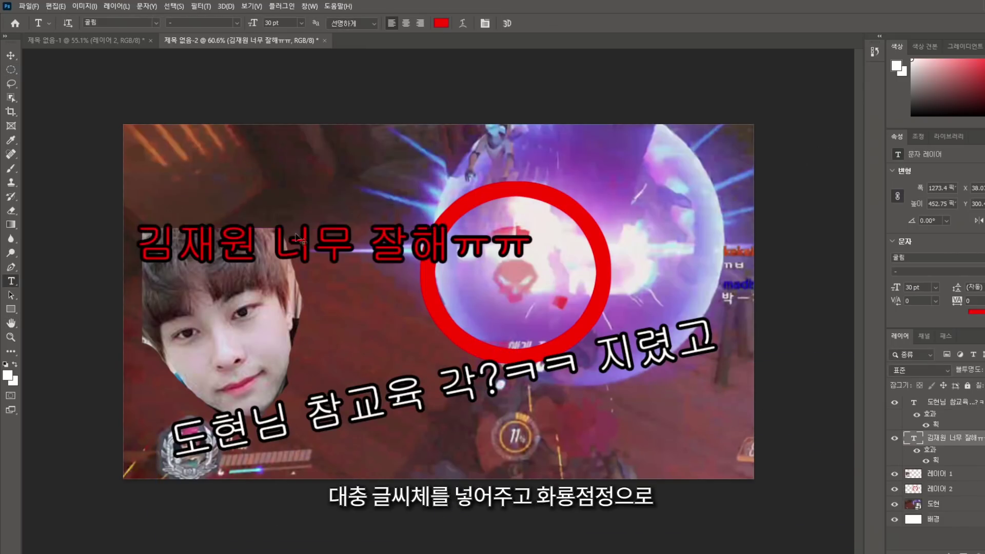
{"action": "left_click", "coordinate": [536, 359]}
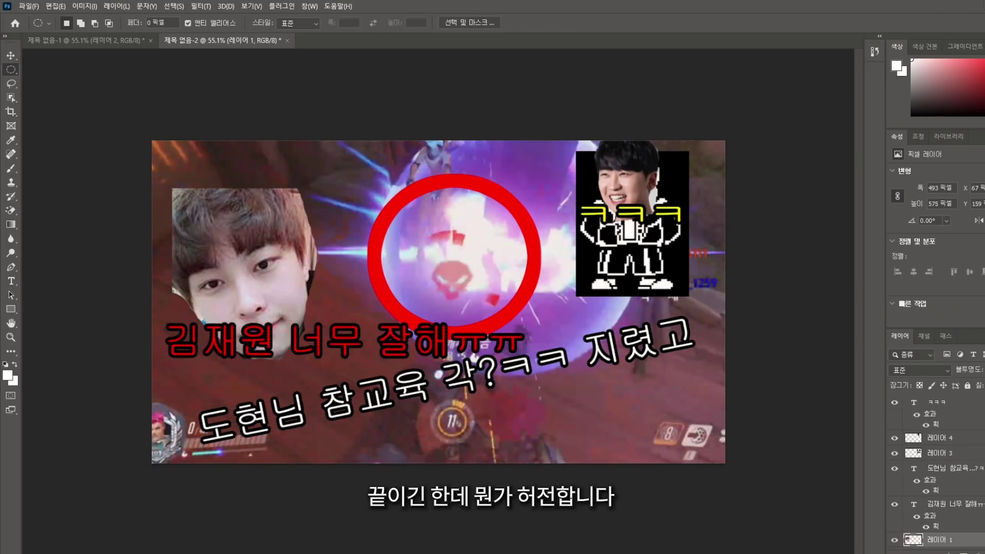
{"action": "key", "text": "t"}
{"action": "left_click", "coordinate": [950, 468]}
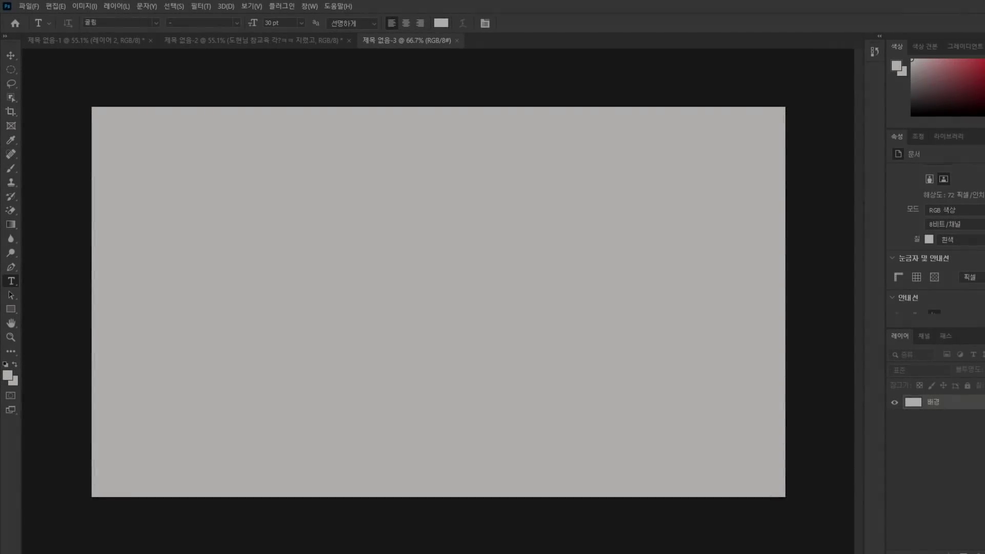
Paste the player photo, quick-select his head without the grey background, paste another photo, open Select and Mask
{"action": "key", "text": "ctrl+v"}
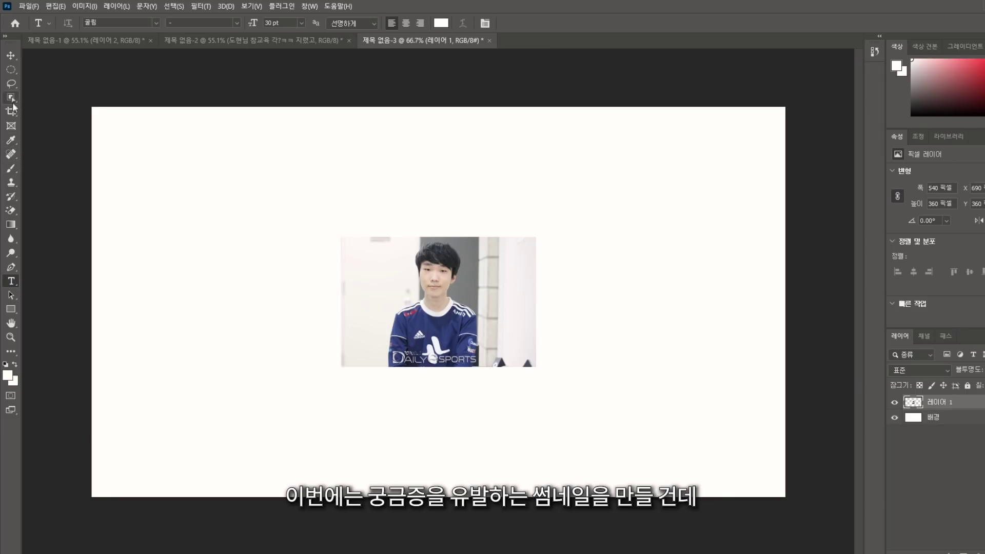
{"action": "scroll", "coordinate": [53, 154], "scroll_direction": "up", "scroll_amount": 3}
{"action": "left_click", "coordinate": [11, 70]}
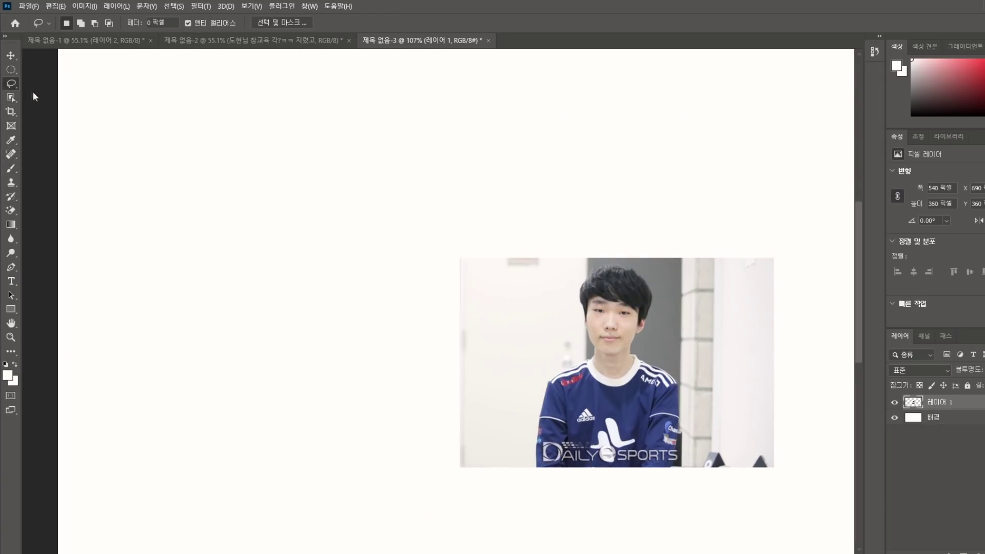
{"action": "left_click", "coordinate": [16, 102]}
{"action": "key", "text": "shift+w"}
{"action": "left_click_drag", "start_coordinate": [601, 287], "coordinate": [616, 308]}
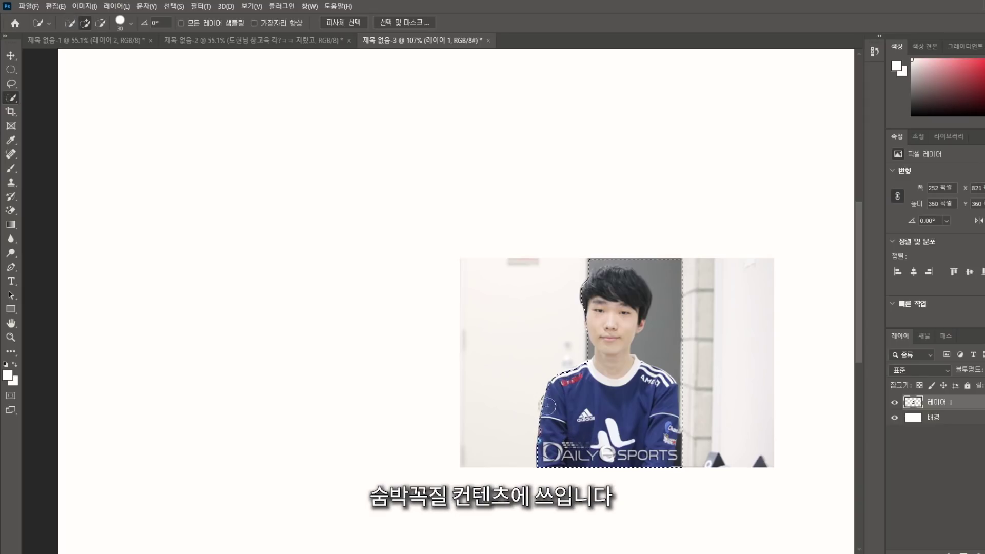
{"action": "left_click_drag", "start_coordinate": [662, 369], "coordinate": [658, 341]}
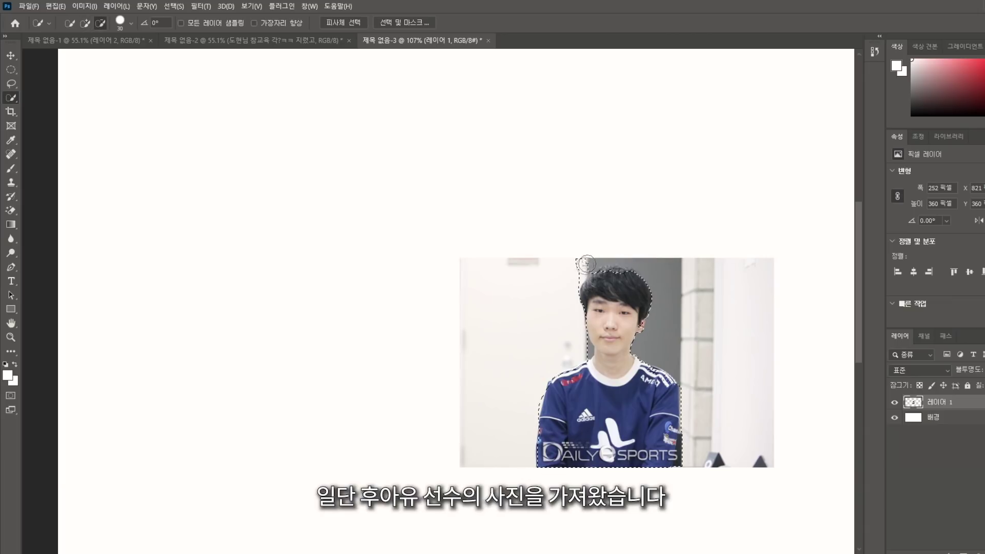
{"action": "left_click_drag", "start_coordinate": [586, 264], "coordinate": [575, 263]}
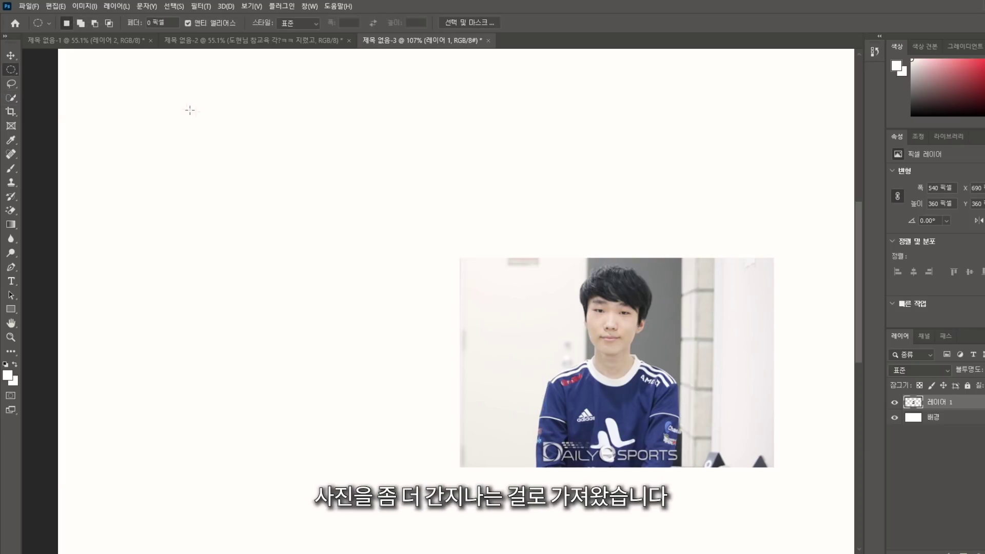
{"action": "key", "text": "ctrl+v"}
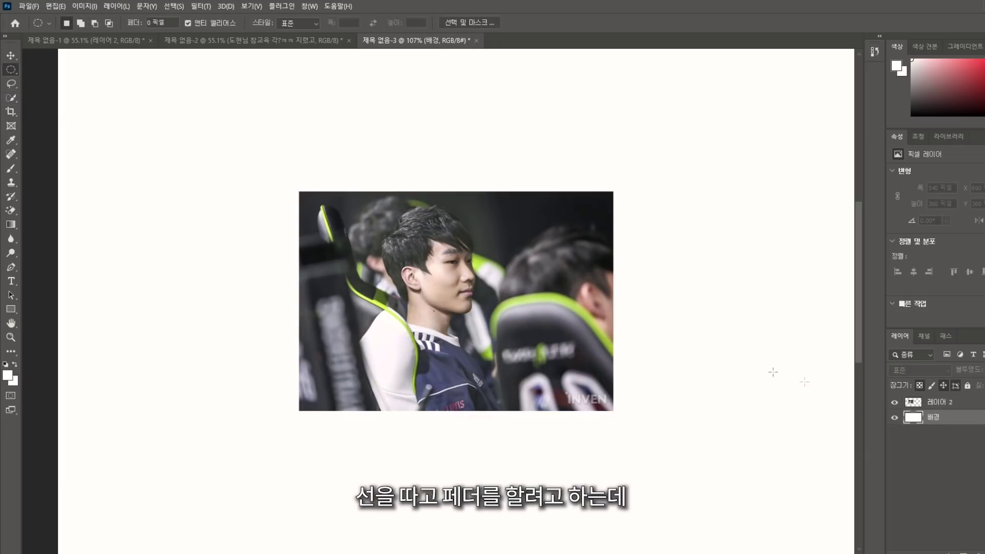
{"action": "key", "text": "alt+ctrl+r"}
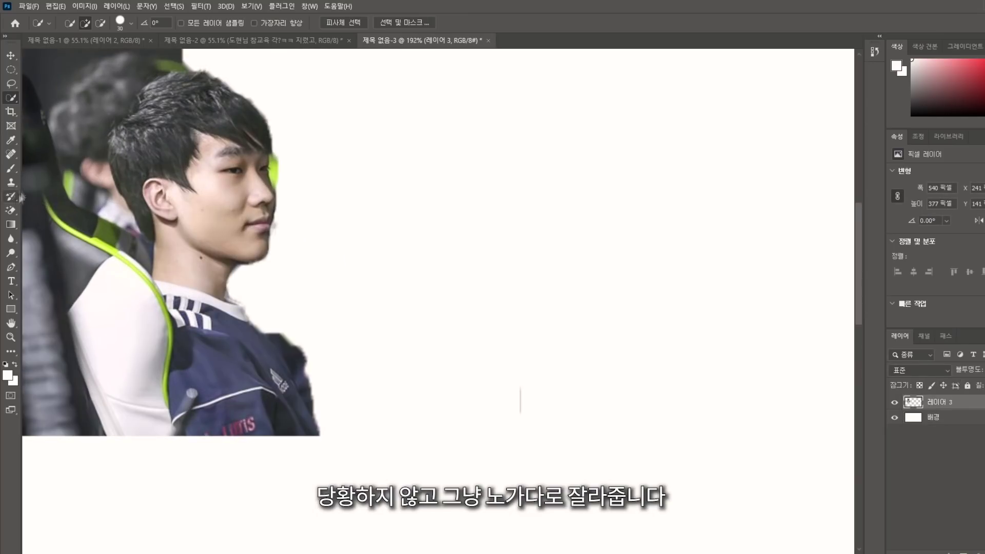
Quick-select the red-haired player's hair and head
{"action": "key", "text": "e"}
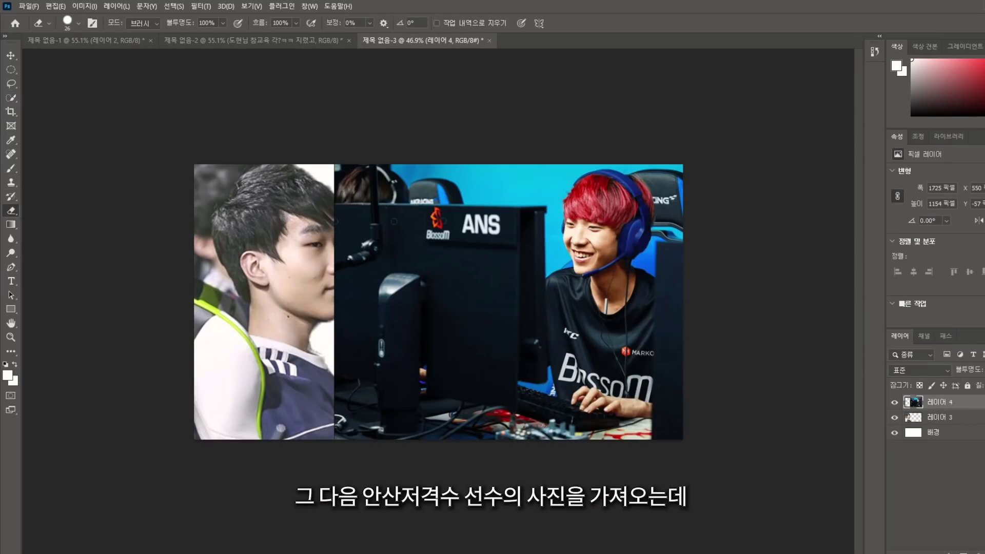
{"action": "left_click", "coordinate": [11, 97]}
{"action": "left_click_drag", "start_coordinate": [580, 195], "coordinate": [603, 205]}
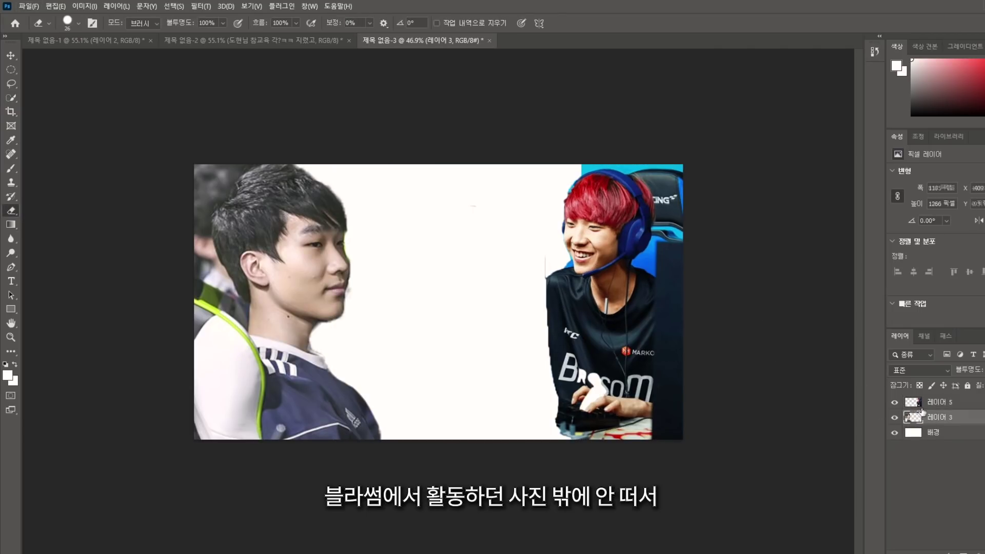
Confirm the centre man's resized photo on 레이어 5, then ready the Eraser on 레이어 3
{"action": "left_click", "coordinate": [922, 404]}
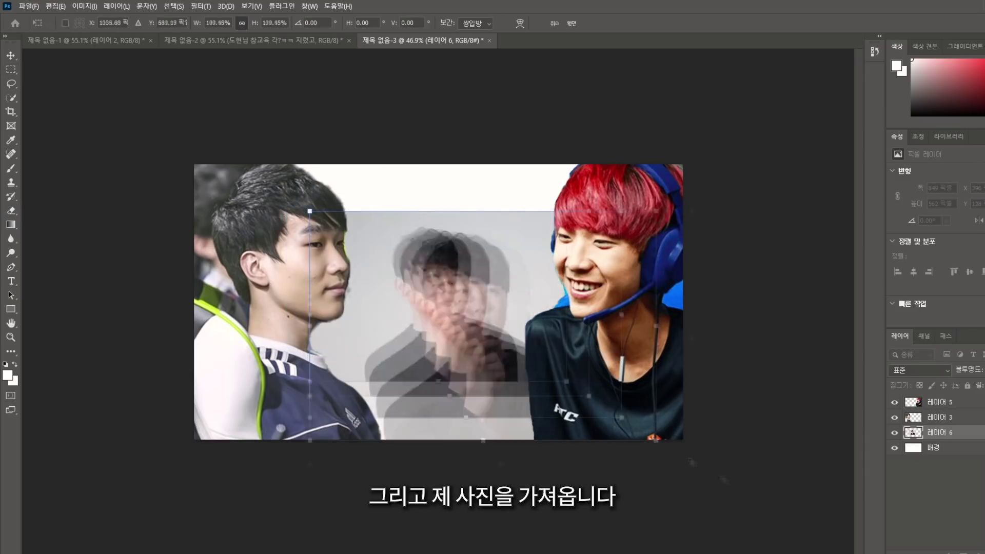
{"action": "key", "text": "Return"}
{"action": "key", "text": "m"}
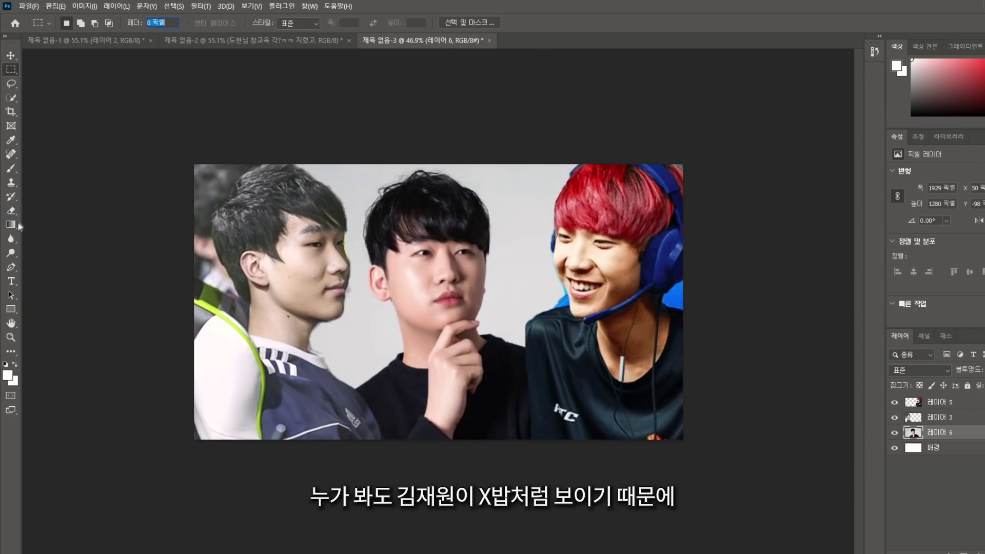
{"action": "left_click", "coordinate": [10, 210]}
{"action": "left_click", "coordinate": [928, 416]}
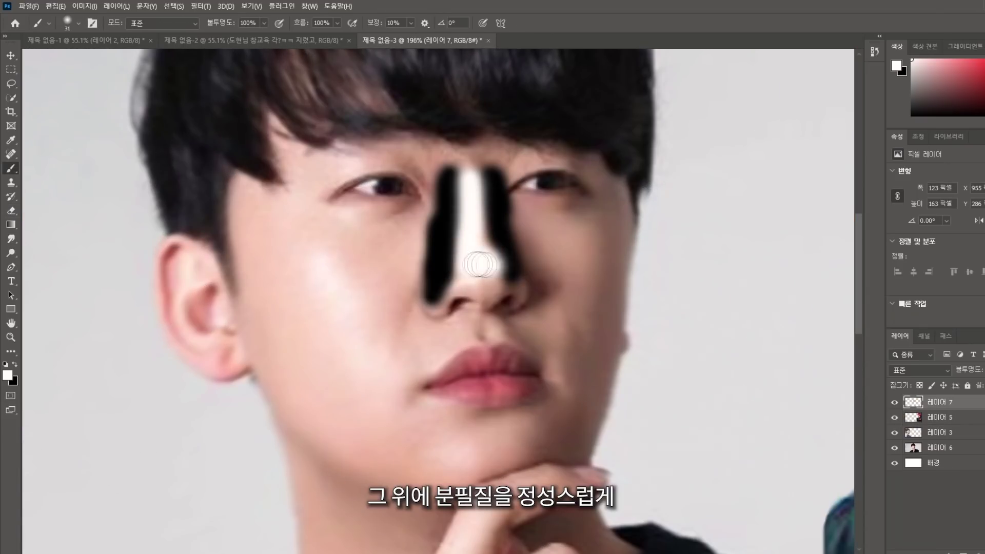
Paint nose contours, a white jaw highlight and black chin shadow, then shift part of the face right
{"action": "left_click_drag", "start_coordinate": [480, 280], "coordinate": [470, 169]}
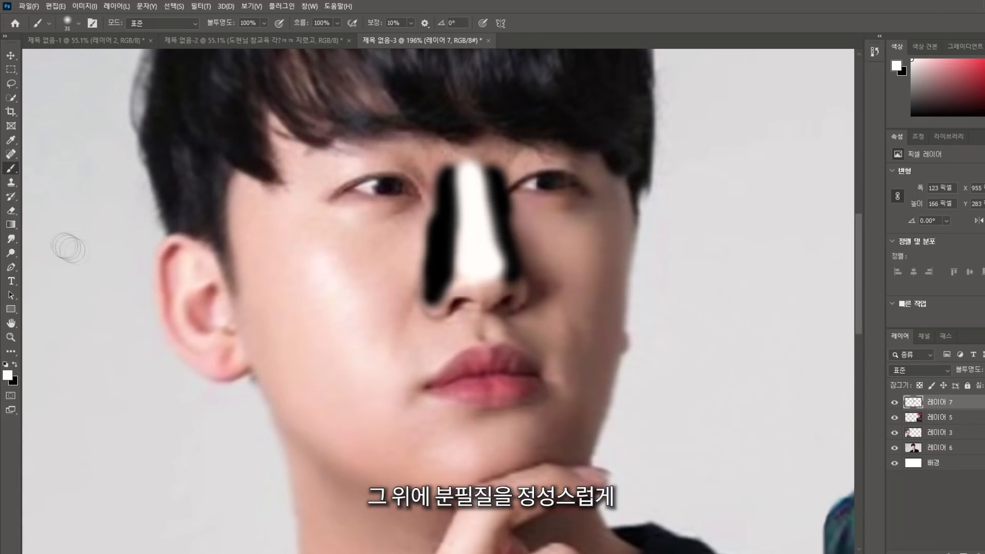
{"action": "left_click_drag", "start_coordinate": [410, 451], "coordinate": [266, 380]}
{"action": "left_click_drag", "start_coordinate": [426, 462], "coordinate": [519, 469]}
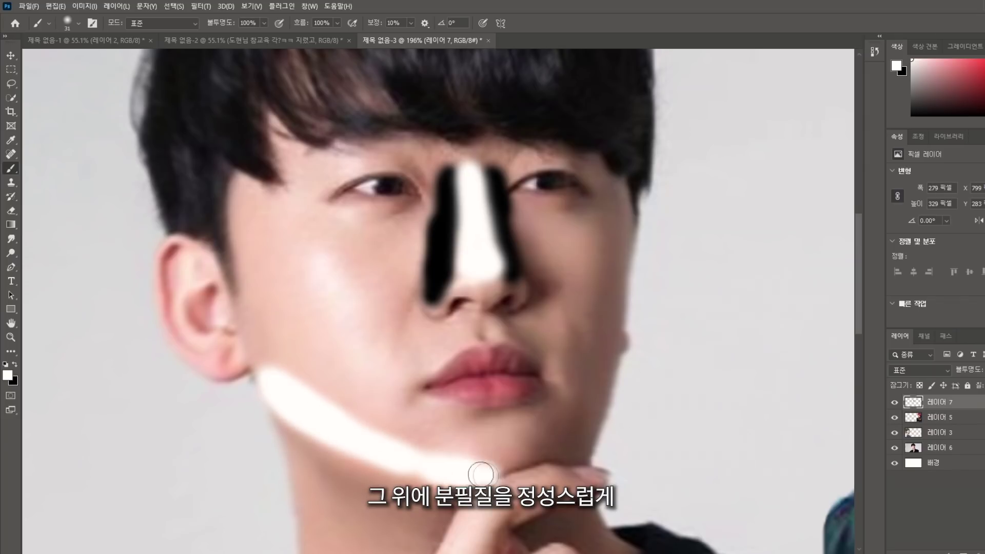
{"action": "key", "text": "x"}
{"action": "left_click_drag", "start_coordinate": [339, 490], "coordinate": [431, 518]}
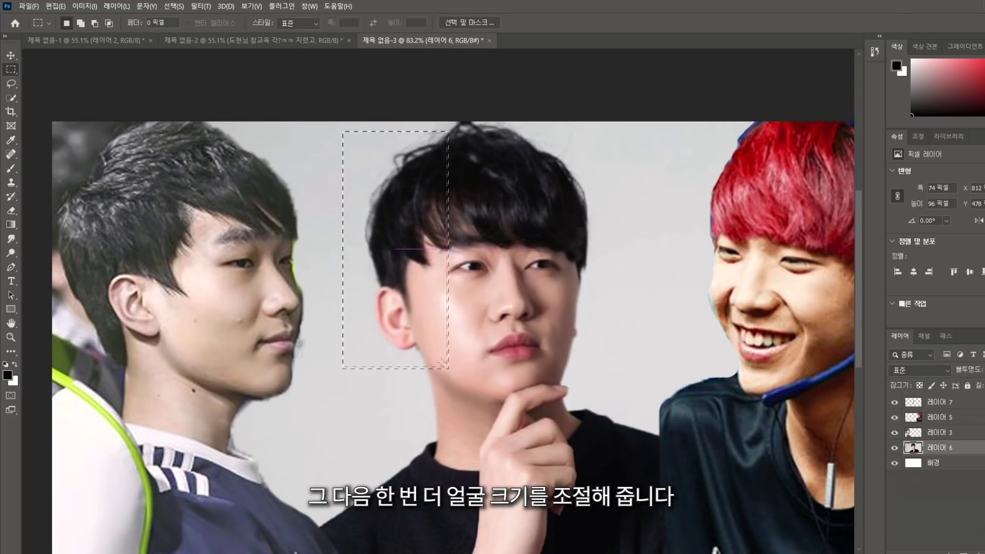
{"action": "left_click_drag", "start_coordinate": [441, 363], "coordinate": [418, 331]}
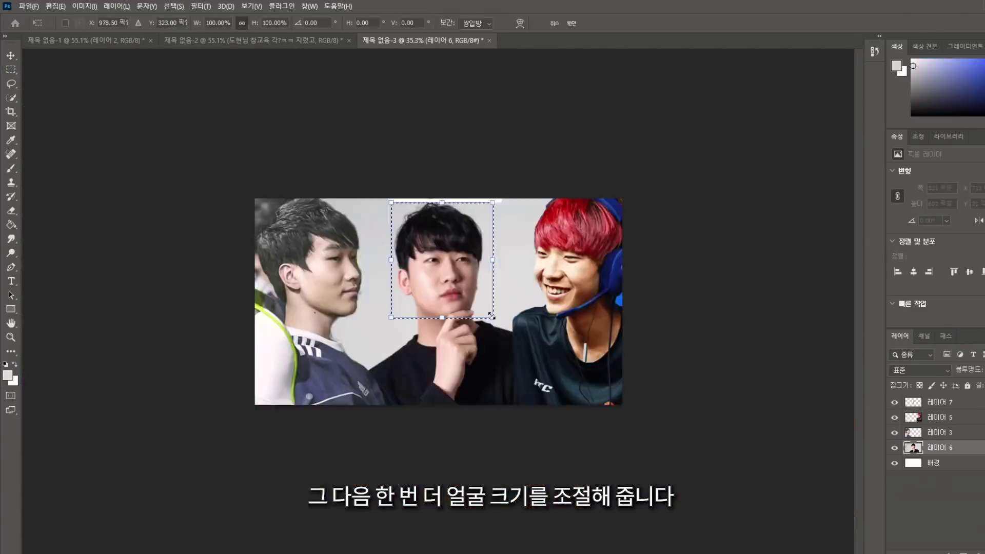
Shrink the middle man's face with Free Transform and confirm the resize
{"action": "key", "text": "ctrl+t"}
{"action": "key", "text": "ctrl+plus"}
{"action": "left_click_drag", "start_coordinate": [350, 332], "coordinate": [359, 329]}
{"action": "key", "text": "Return"}
{"action": "scroll", "coordinate": [446, 231], "scroll_direction": "up", "scroll_amount": 3, "text": "alt"}
Fill the white vertical and top strips around the middle face with the grey background
{"action": "left_click_drag", "start_coordinate": [582, 354], "coordinate": [610, 354]}
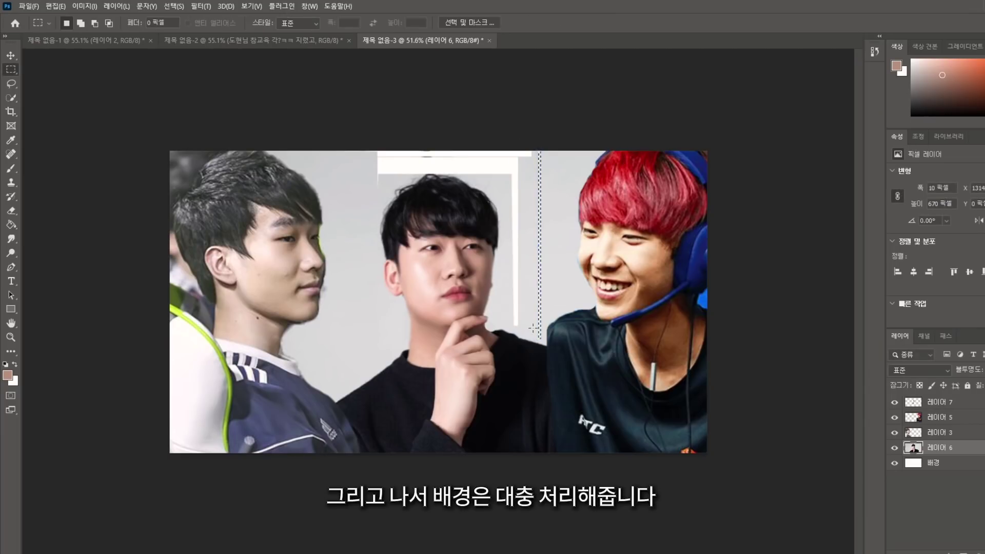
{"action": "mouse_move", "coordinate": [534, 329]}
{"action": "left_mouse_down"}
{"action": "mouse_move", "coordinate": [506, 149]}
{"action": "mouse_move", "coordinate": [375, 149]}
{"action": "mouse_move", "coordinate": [350, 191]}
{"action": "left_mouse_up"}
{"action": "key", "text": "shift+BackSpace"}
{"action": "key", "text": "Return"}
{"action": "key", "text": "ctrl+d"}
{"action": "key", "text": "shift+BackSpace"}
{"action": "key", "text": "Return"}
Stretch the thin background strip and use Liquify to push the middle man's left shoulder outward
{"action": "key", "text": "ctrl+t"}
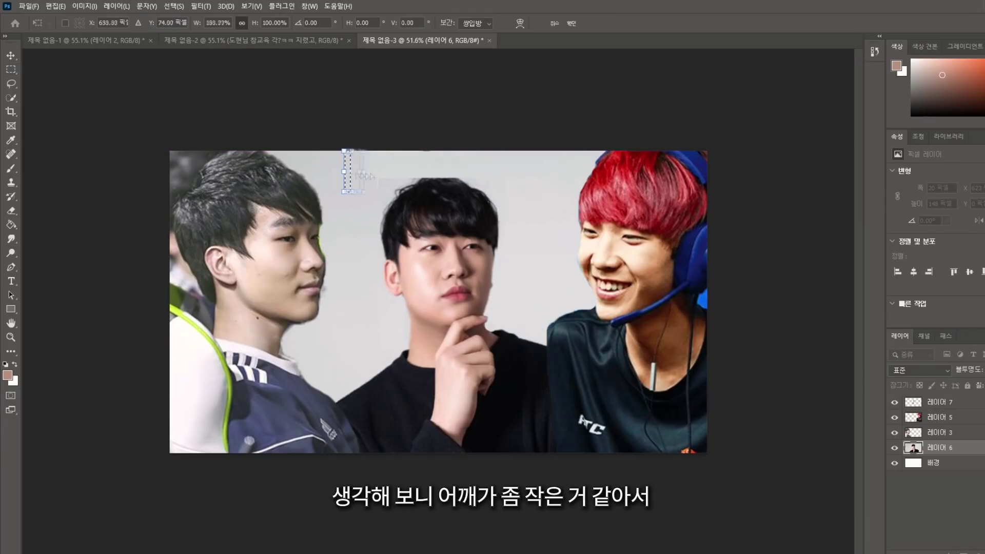
{"action": "key", "text": "Return"}
{"action": "key", "text": "ctrl+minus"}
{"action": "key", "text": "ctrl+minus"}
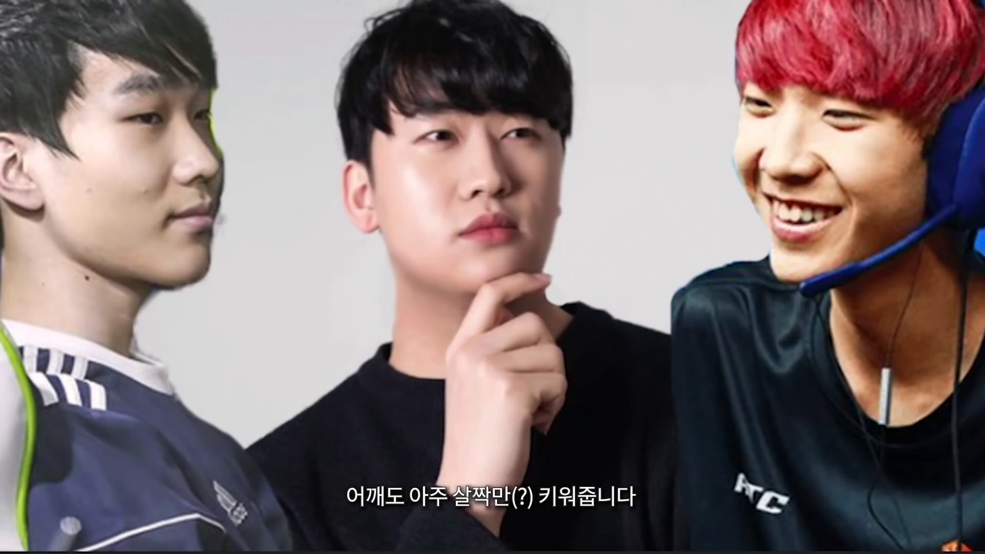
{"action": "mouse_move", "coordinate": [369, 366]}
{"action": "left_mouse_down"}
{"action": "mouse_move", "coordinate": [334, 396]}
{"action": "mouse_move", "coordinate": [236, 444]}
{"action": "left_mouse_up"}
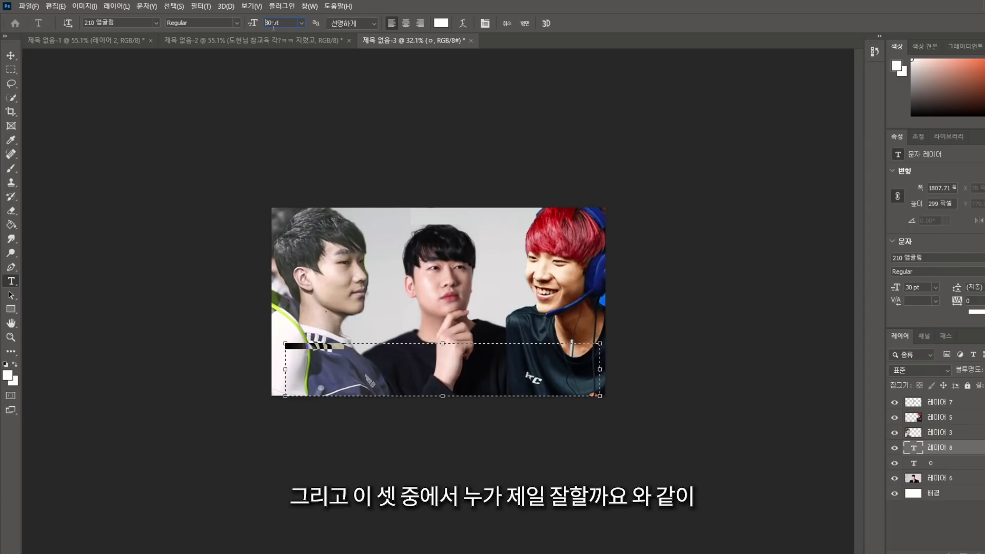
Set the caption to 130 pt, commit it, and nudge it right and down
{"action": "type", "text": "130"}
{"action": "key", "text": "Return"}
{"action": "key", "text": "ctrl+Return"}
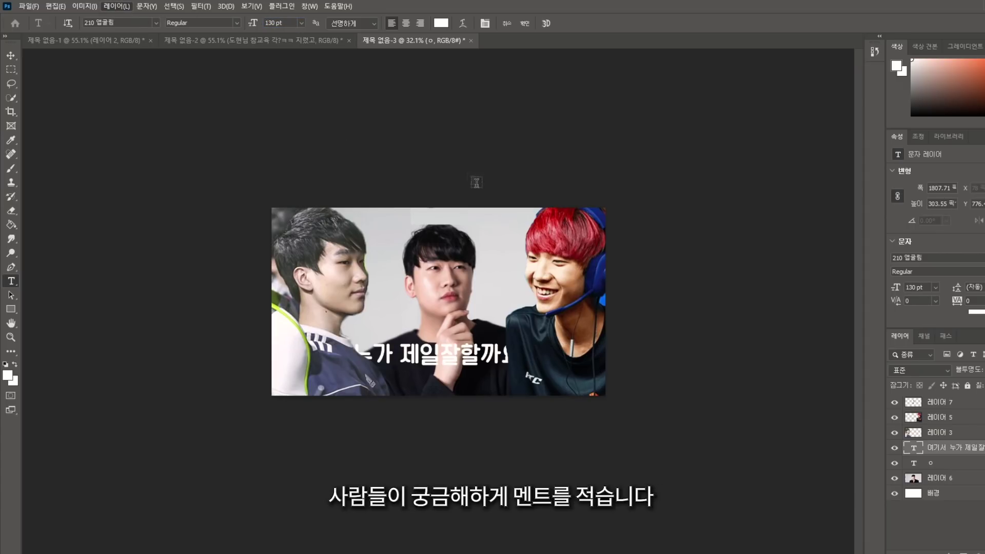
{"action": "left_click_drag", "start_coordinate": [437, 335], "coordinate": [451, 344]}
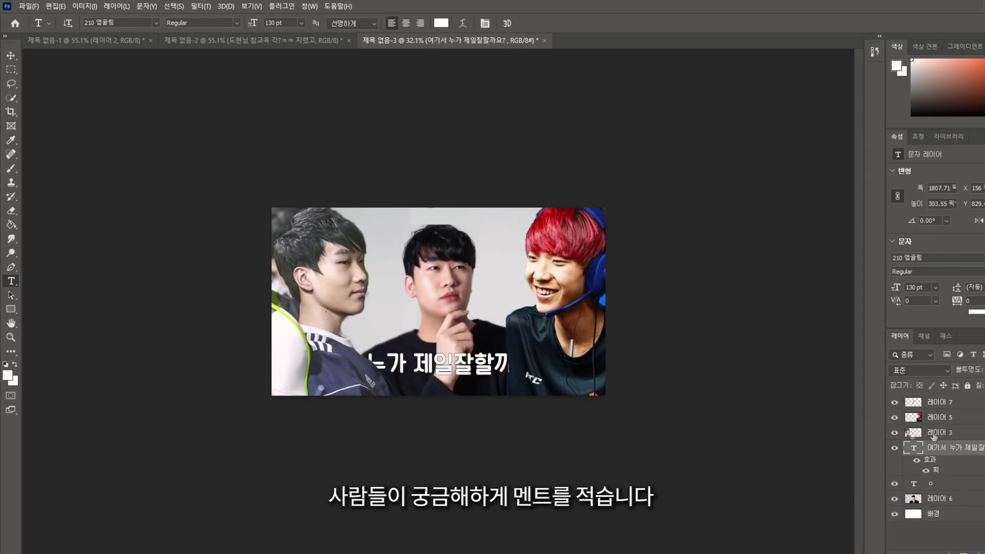
Move the caption layer above all photos, reposition it, and insert a space between 제일 and 잘
{"action": "left_click_drag", "start_coordinate": [943, 400], "coordinate": [943, 399]}
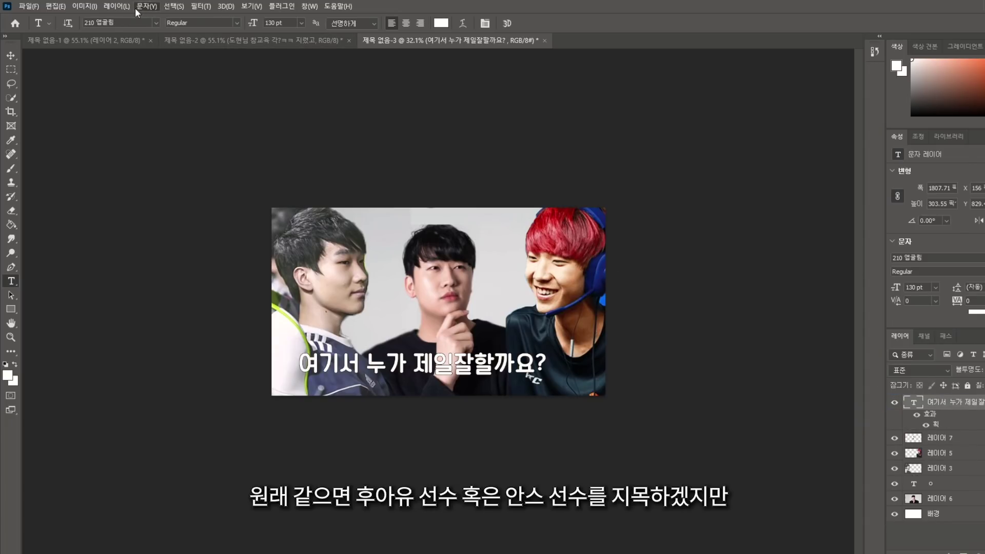
{"action": "key", "text": "h"}
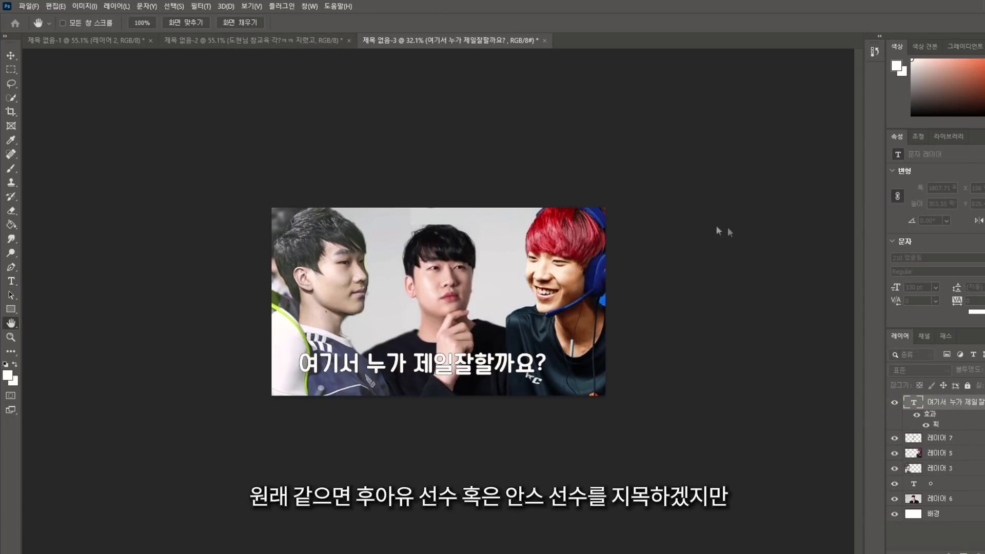
{"action": "key", "text": "t"}
{"action": "mouse_move", "coordinate": [530, 365]}
{"action": "left_mouse_down"}
{"action": "mouse_move", "coordinate": [550, 370]}
{"action": "mouse_move", "coordinate": [529, 381]}
{"action": "left_mouse_up"}
{"action": "left_click", "coordinate": [10, 69]}
{"action": "scroll", "coordinate": [530, 381], "scroll_direction": "up", "scroll_amount": 3}
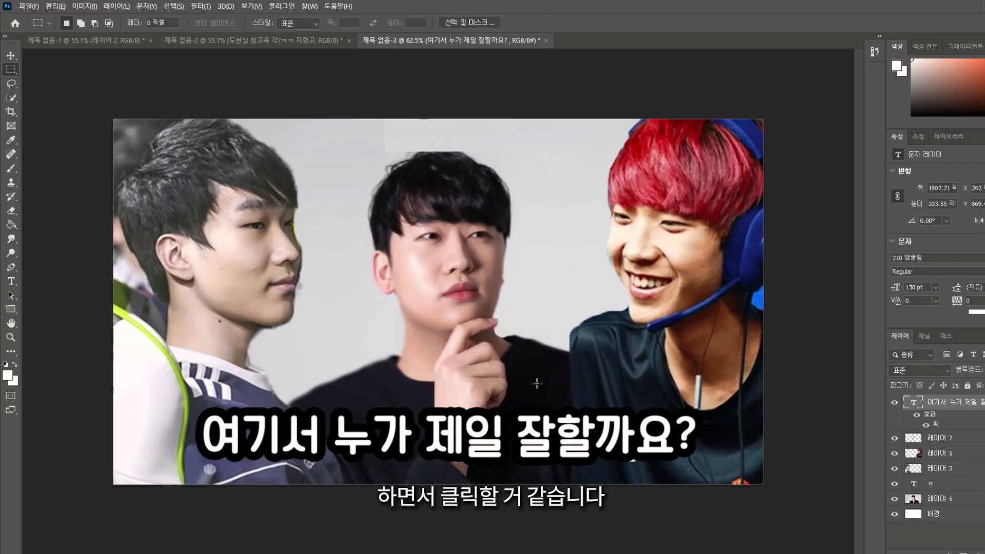